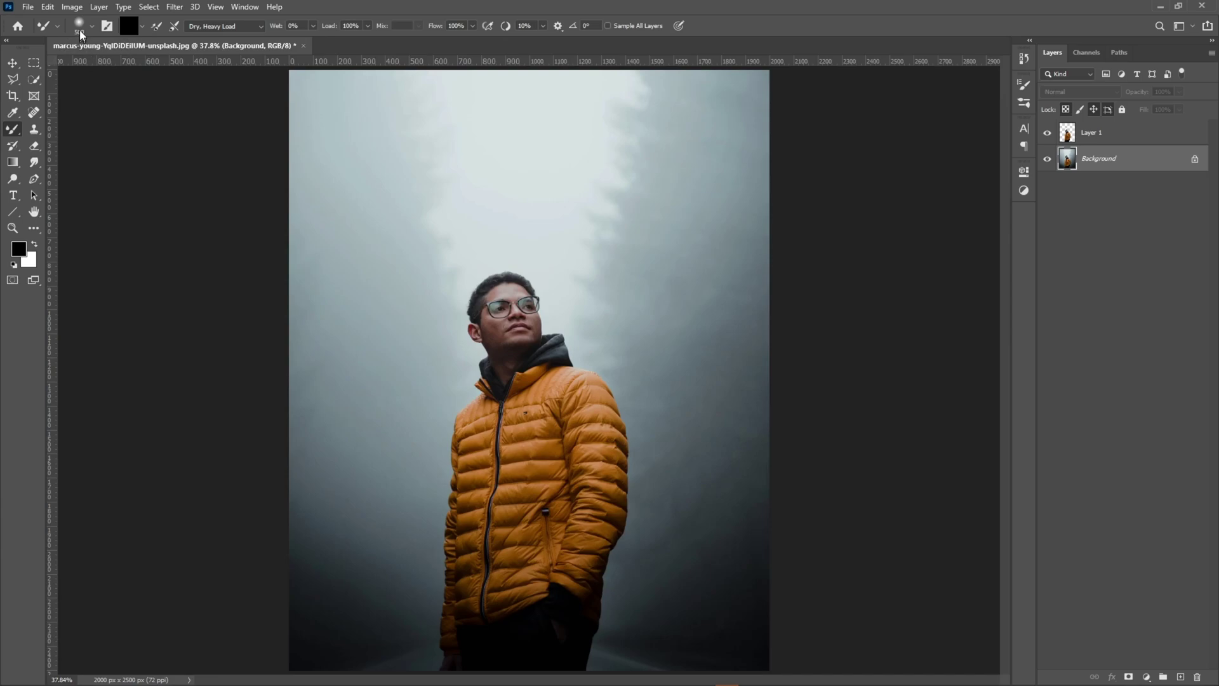
Choose the Hard Round preset for the Mixer Brush and set its tip spacing to 1%.
double_click(58, 153)
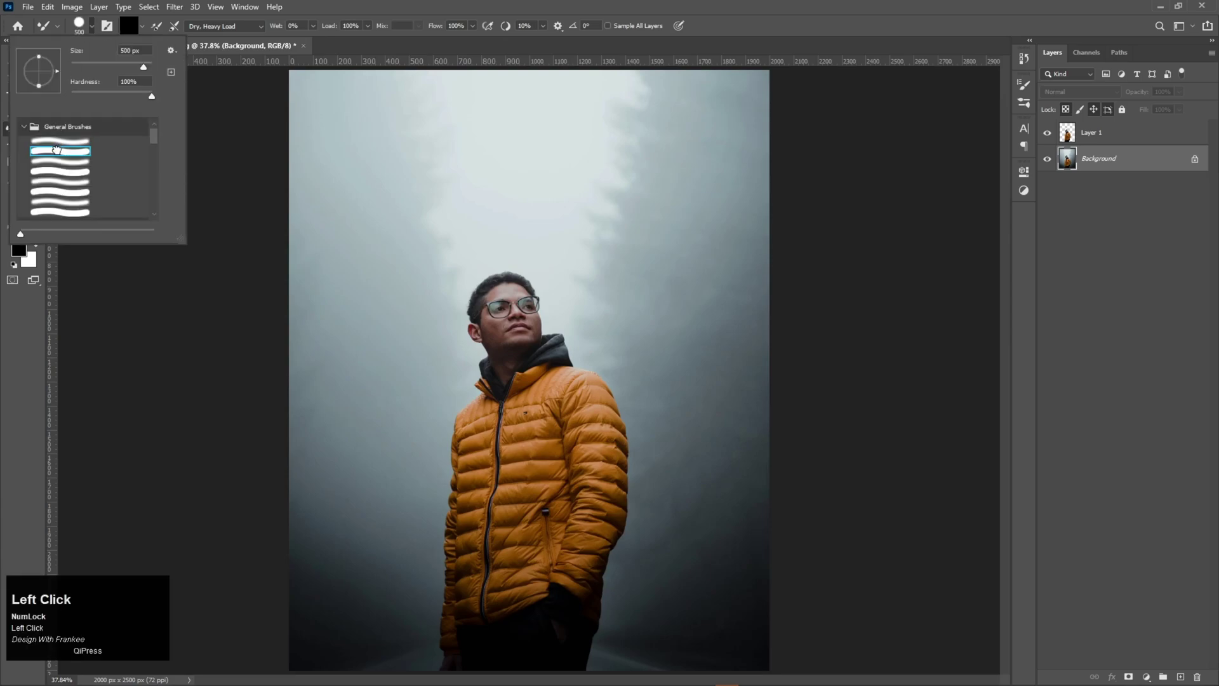
click(1022, 105)
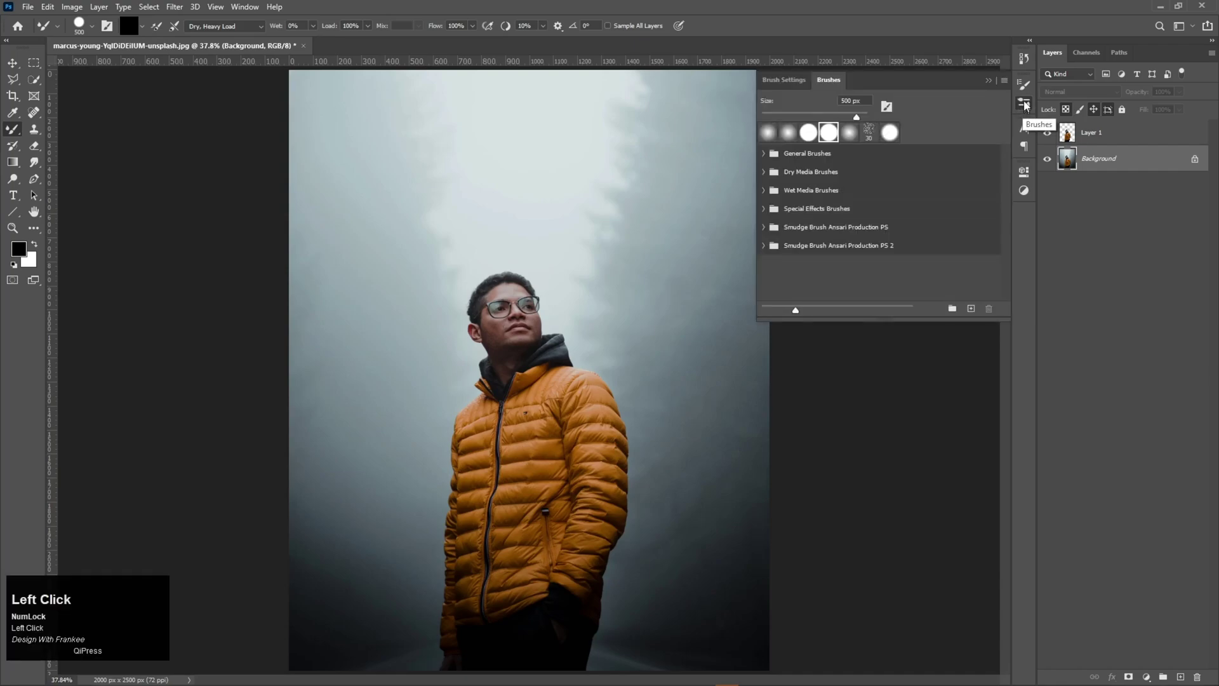
click(1023, 85)
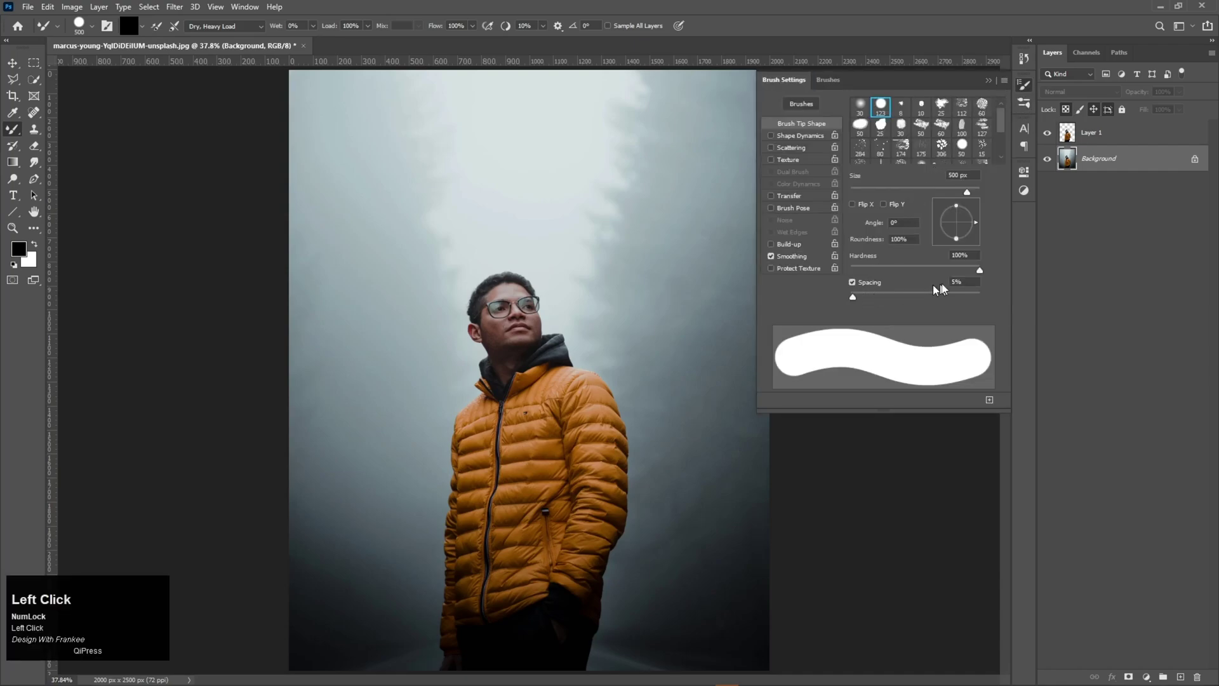
drag(962, 282, 849, 299)
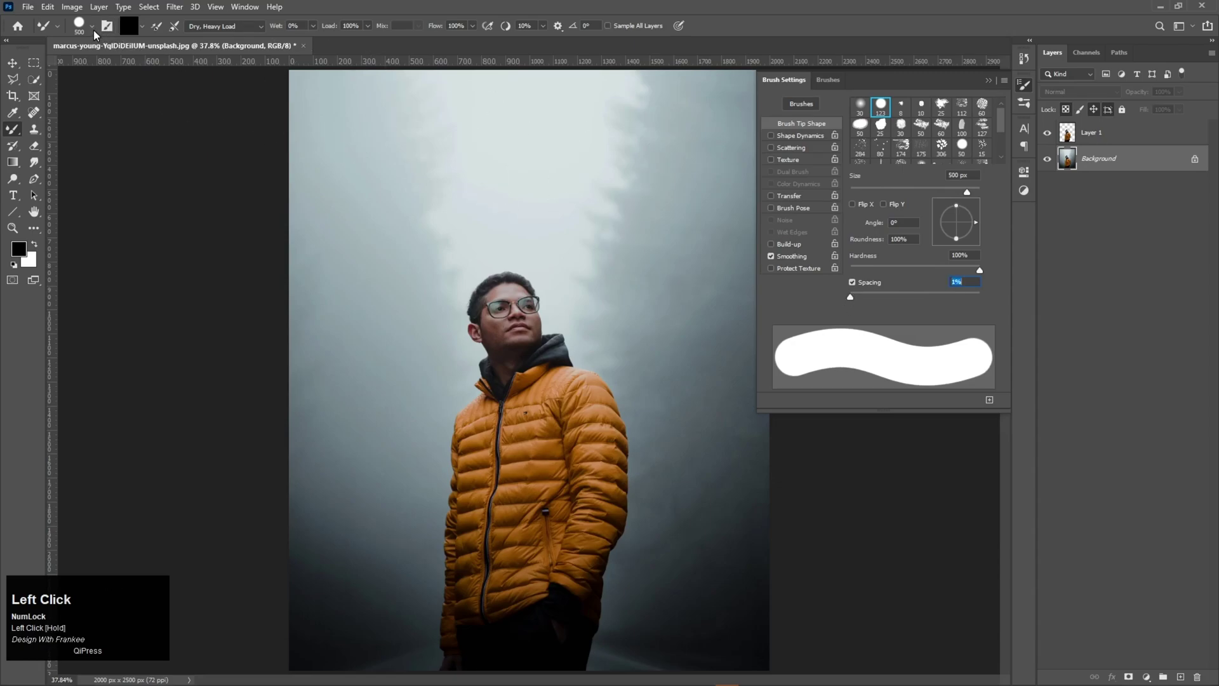
Set the brush size to 520 px with 100% hardness and close the brush settings.
right_click(424, 230)
drag(552, 258, 527, 254)
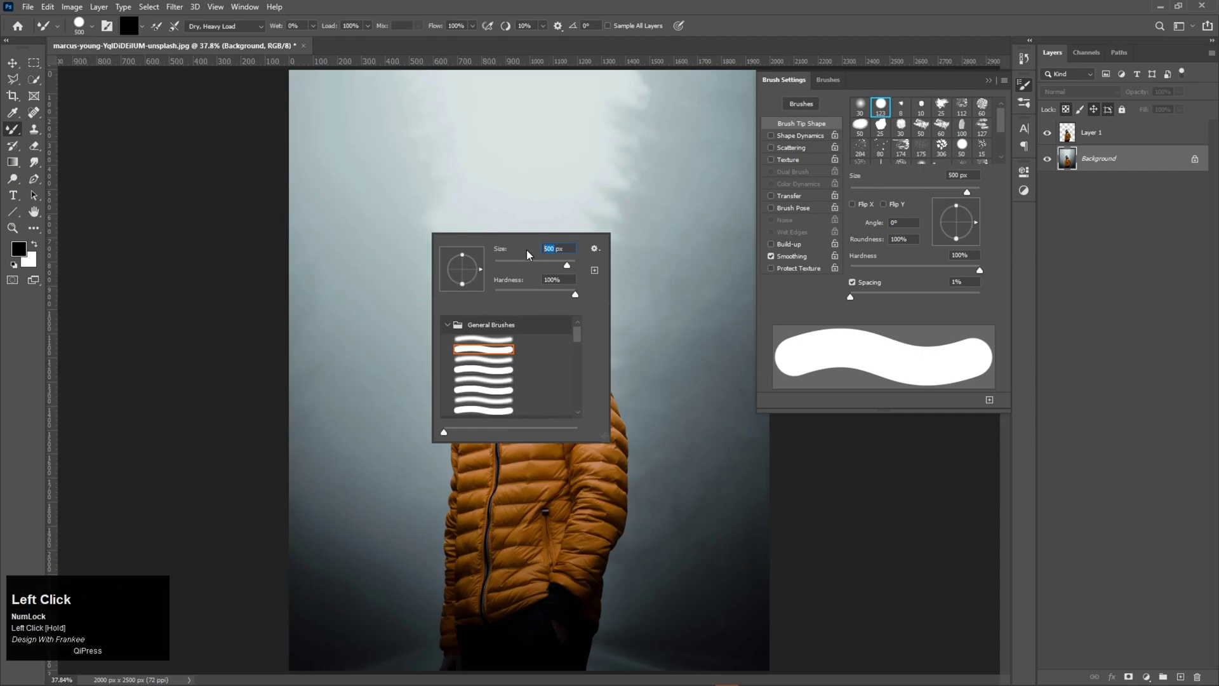
text(520)
click(574, 296)
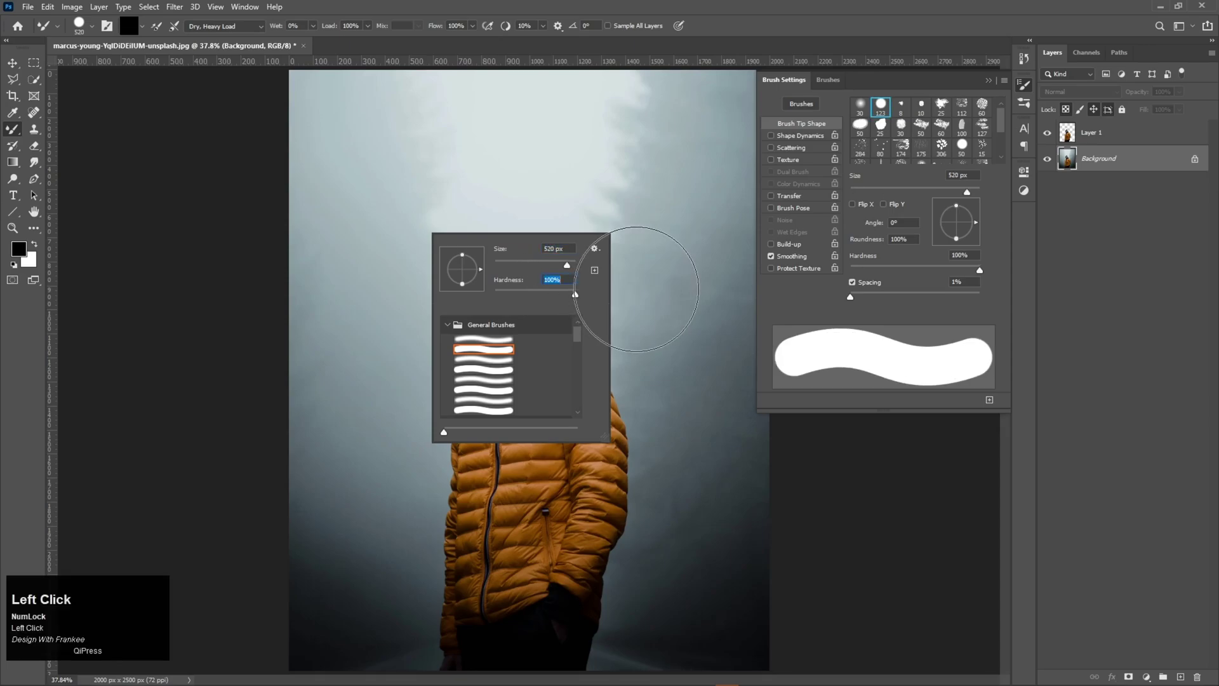
key(Return)
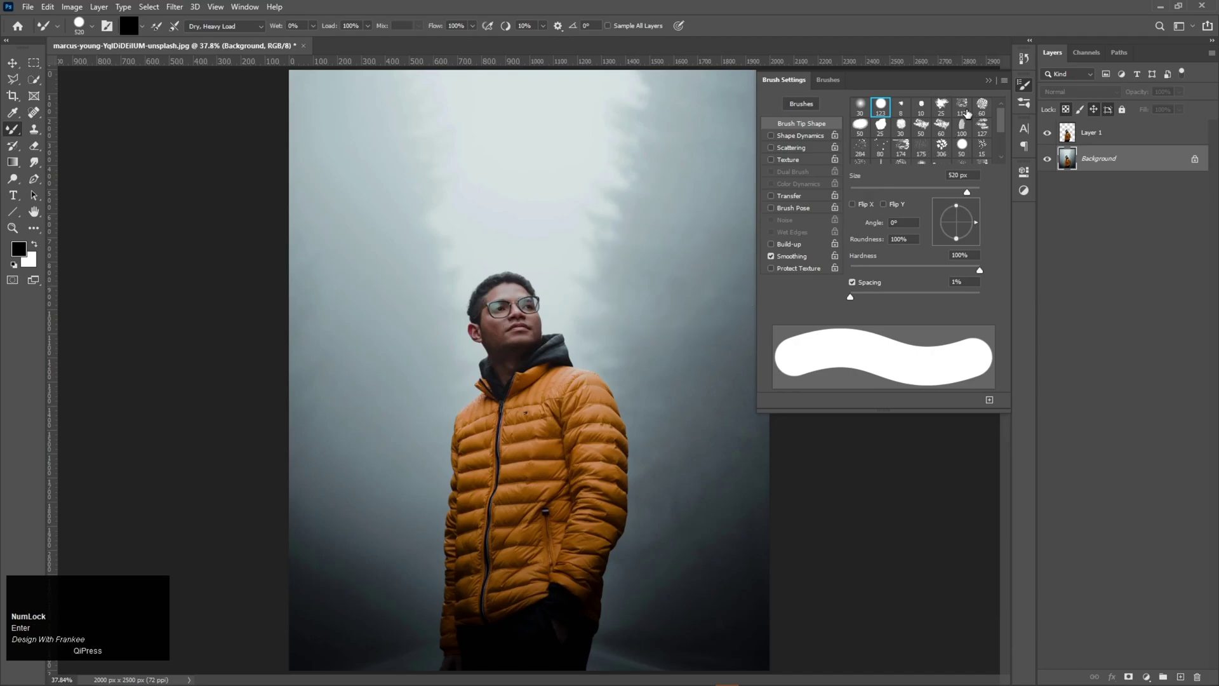
click(989, 81)
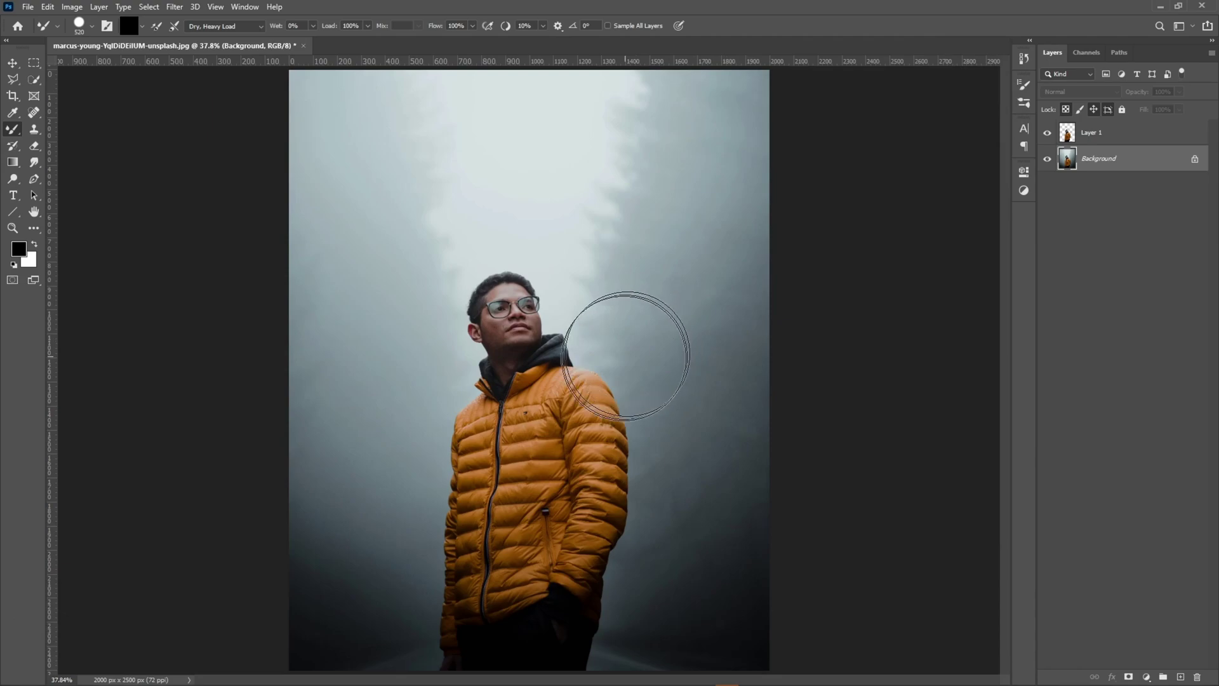
Use the Dry, Heavy Load blending preset and load the brush with a sample of the orange jacket.
click(224, 26)
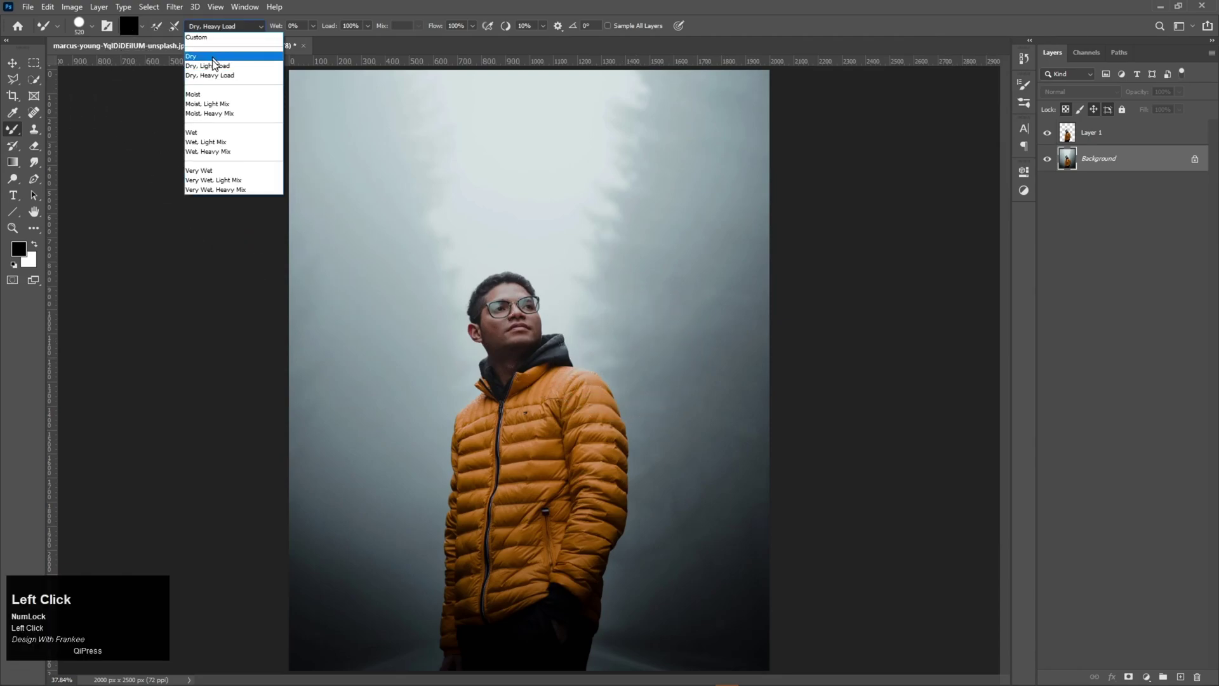
click(214, 75)
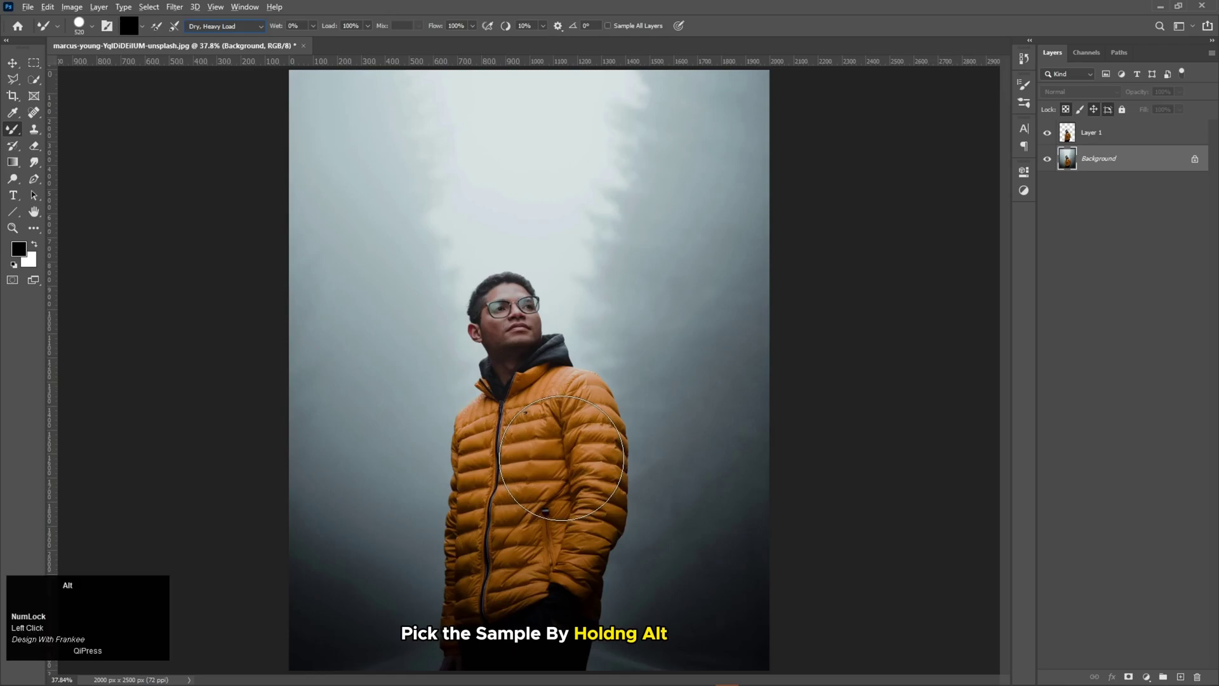
alt+click(562, 458)
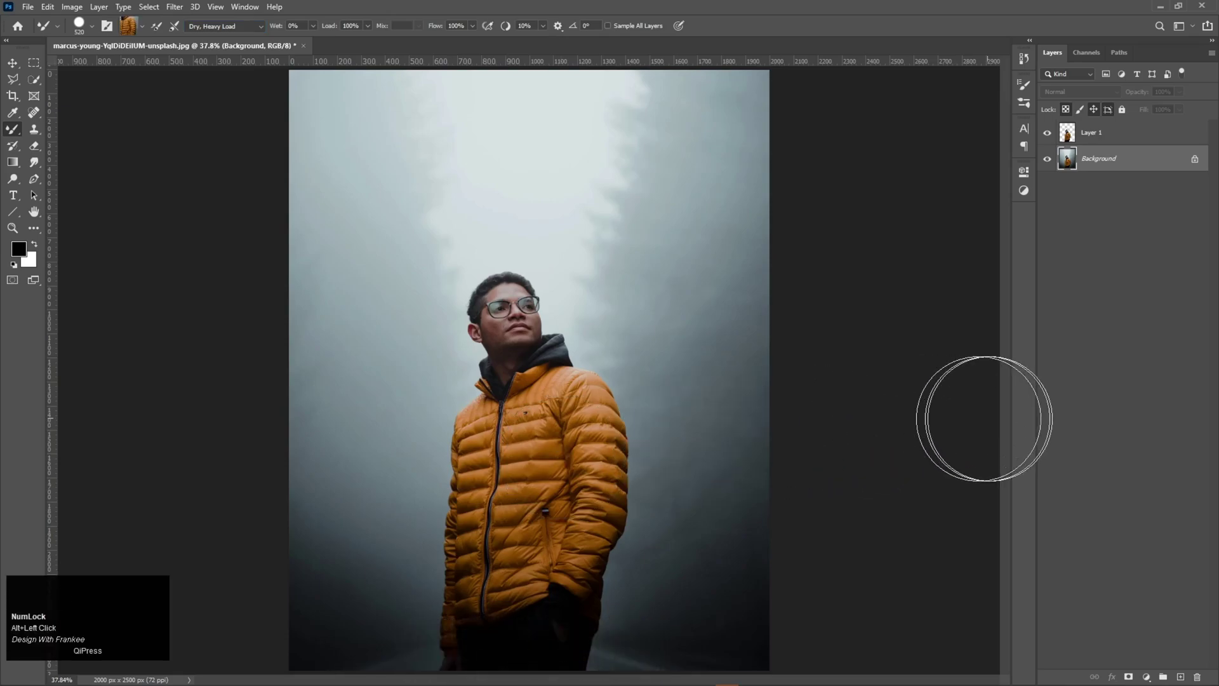
Paint a large C-shaped stroke behind the man on a new layer above the background, running from upper right to lower right.
click(1181, 677)
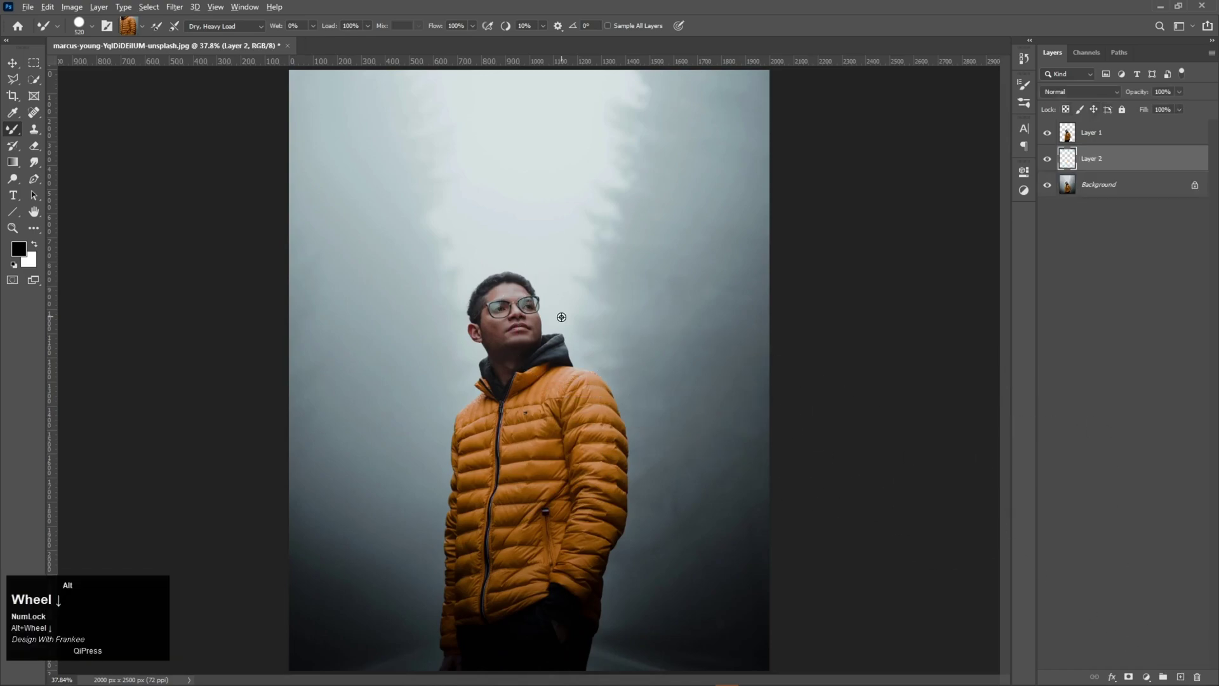
alt+scroll(565, 305, down, 3)
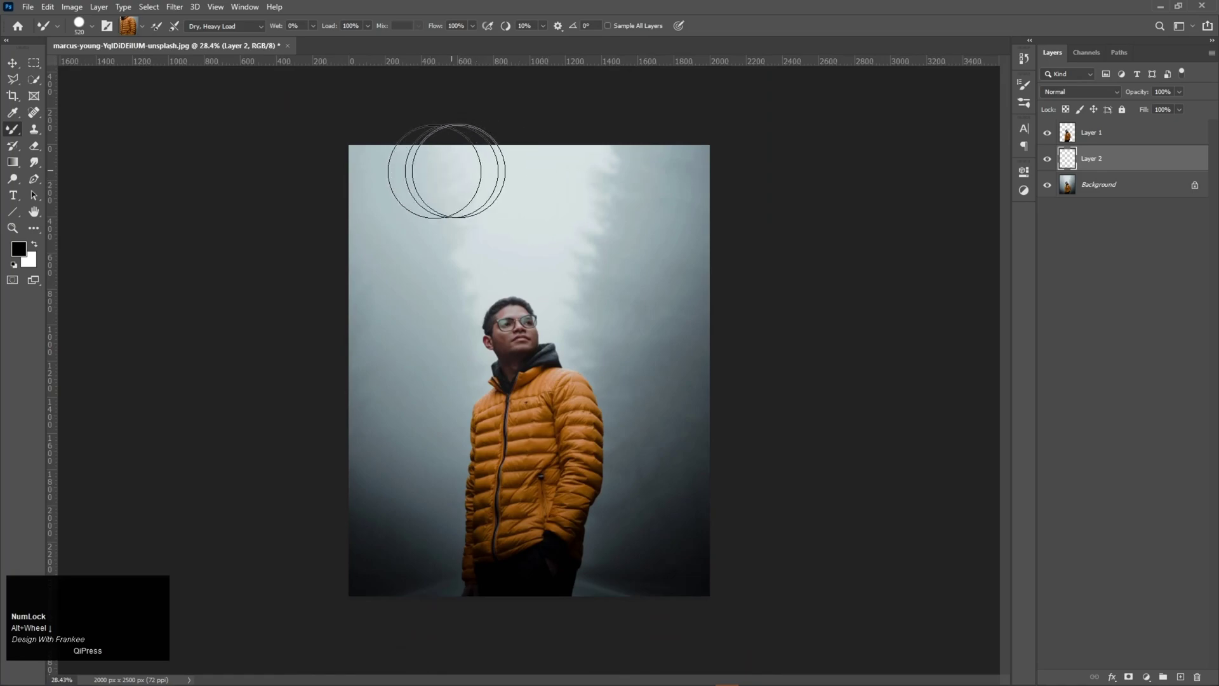
click(771, 152)
mouse_move(786, 143)
mouse_down()
mouse_move(632, 174)
mouse_move(539, 232)
mouse_move(456, 318)
mouse_move(445, 387)
mouse_move(482, 461)
mouse_move(534, 490)
mouse_move(810, 562)
mouse_up()
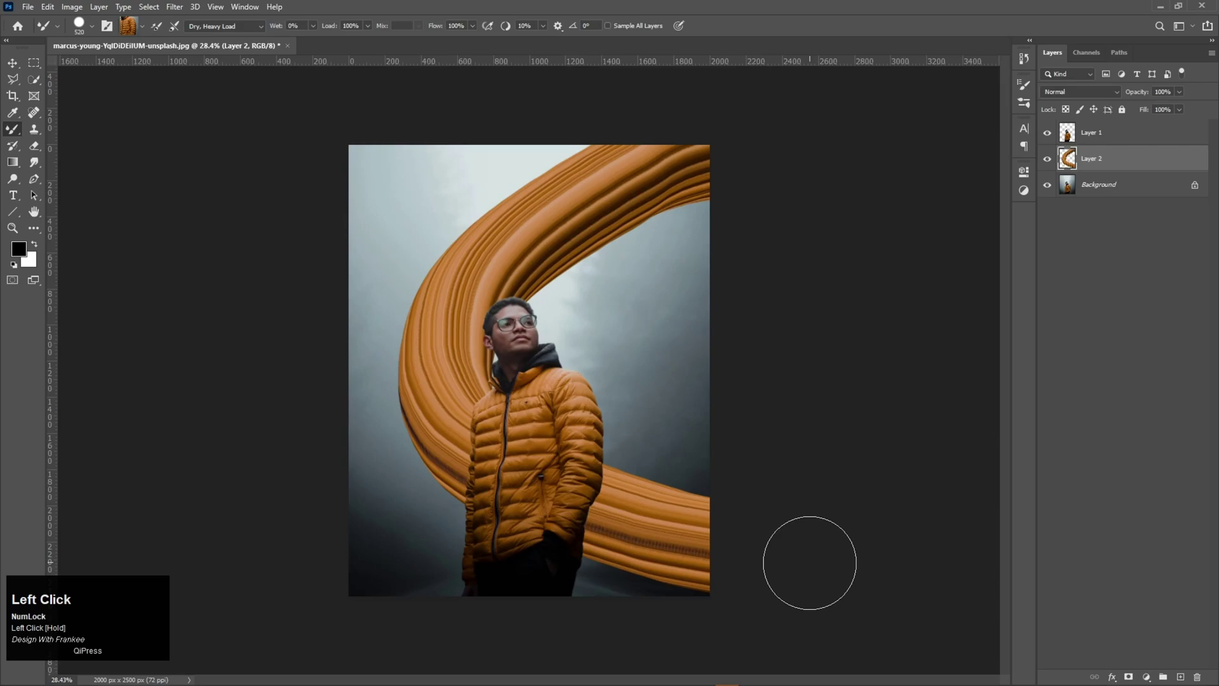
key(v)
key(ctrl+0)
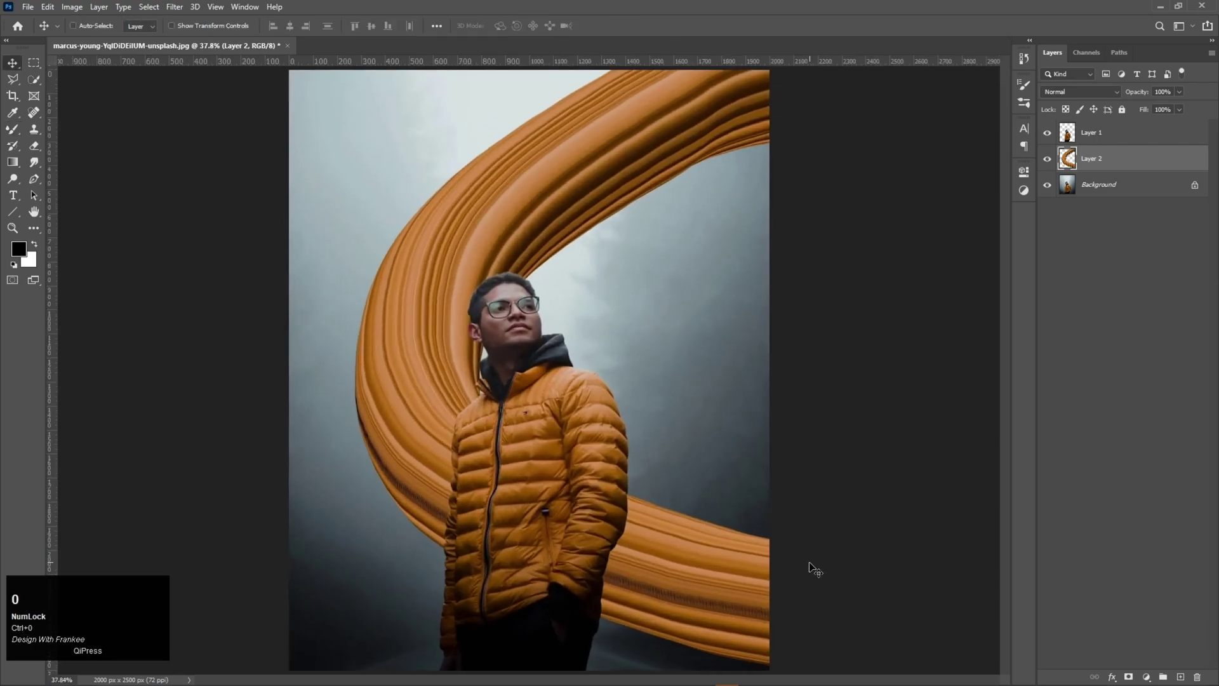
Add an inner glow to the swirl layer in white #ffffff, with Color Dodge blending, 100% opacity and 250 px size.
right_click(1116, 168)
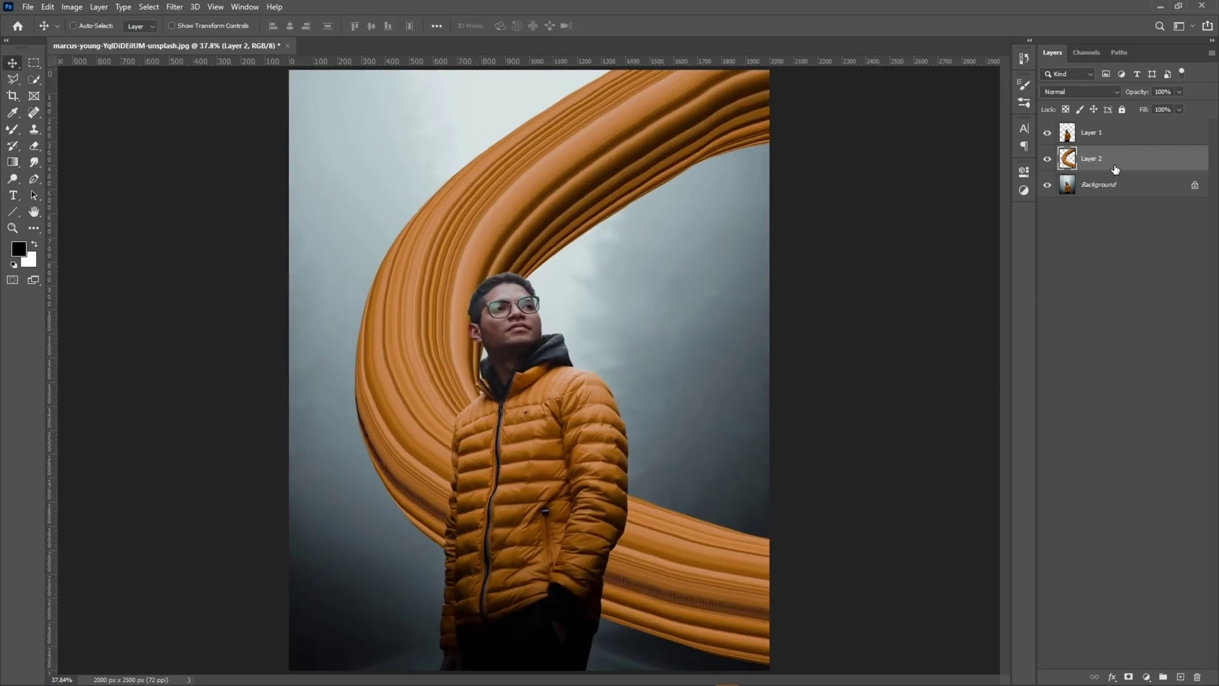
click(1092, 170)
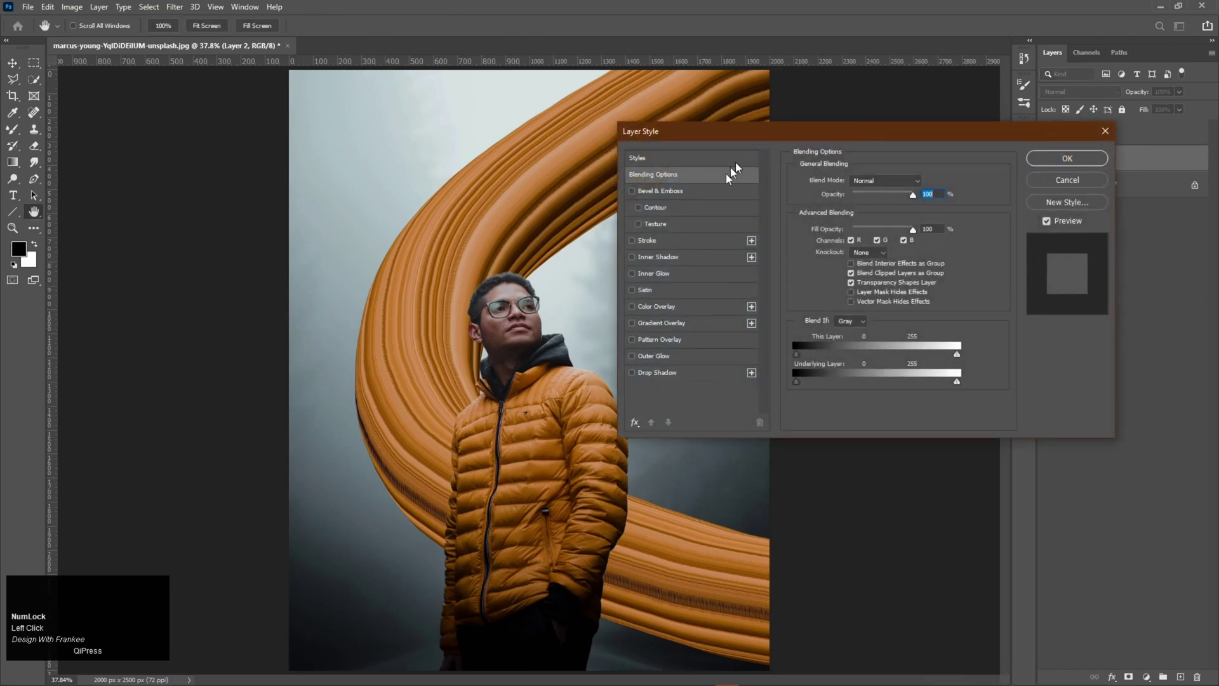
click(664, 275)
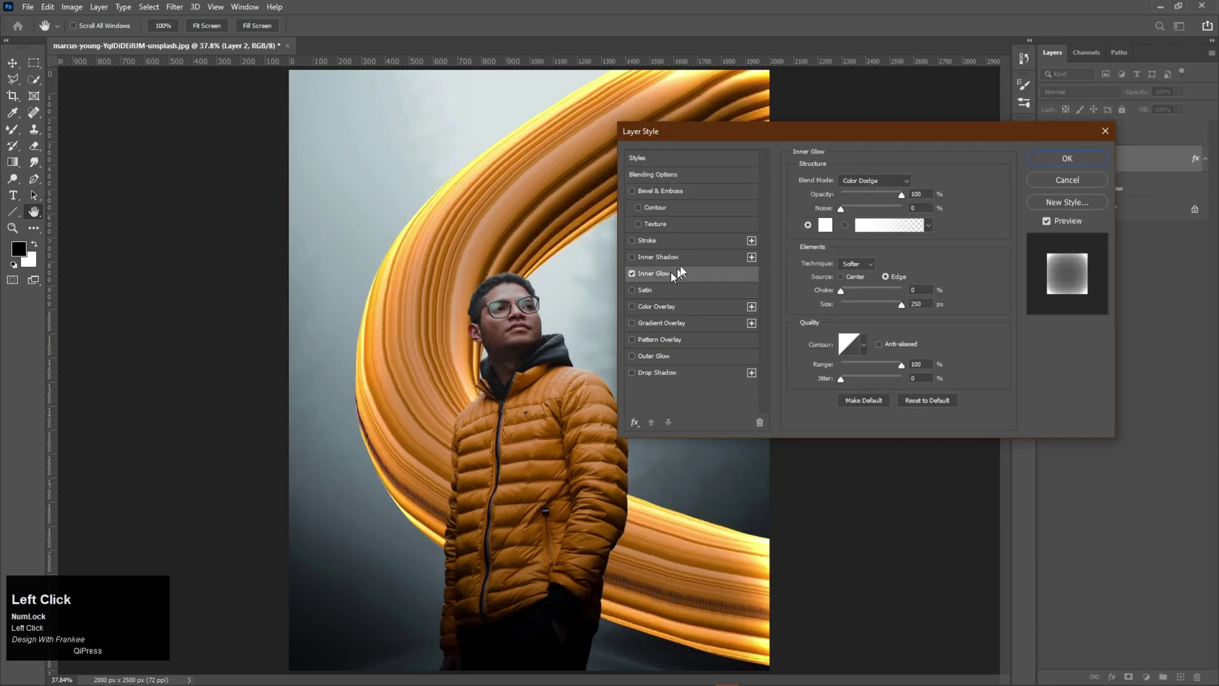
click(826, 226)
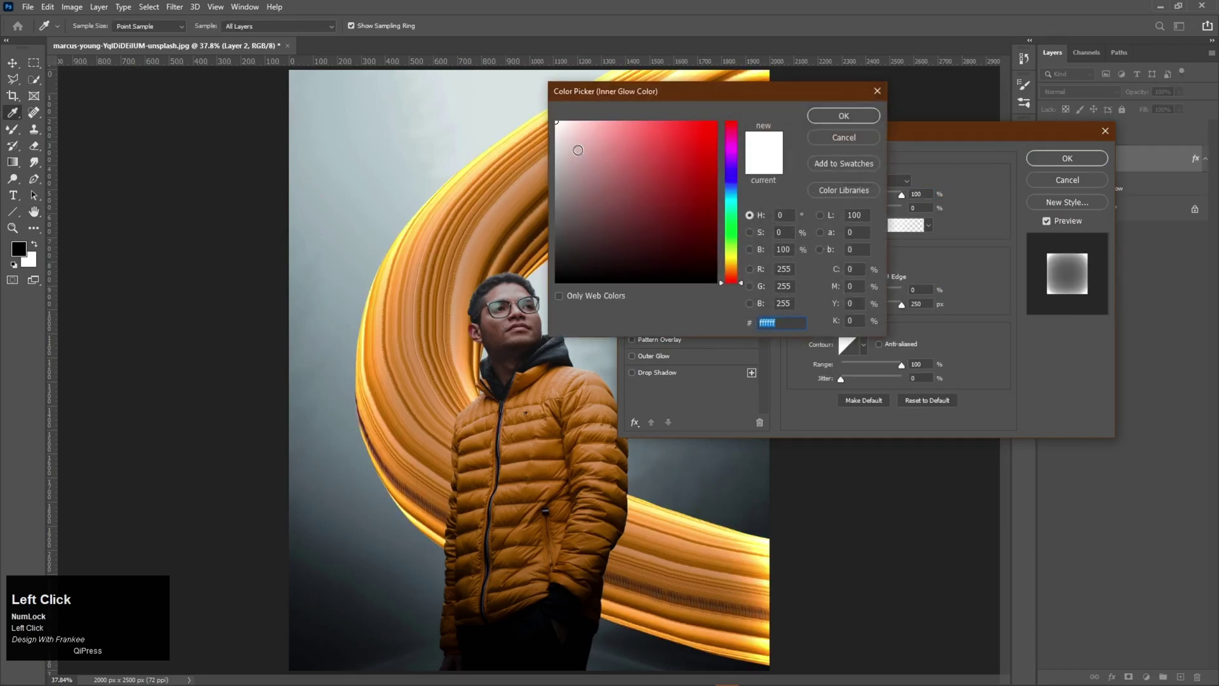
click(844, 115)
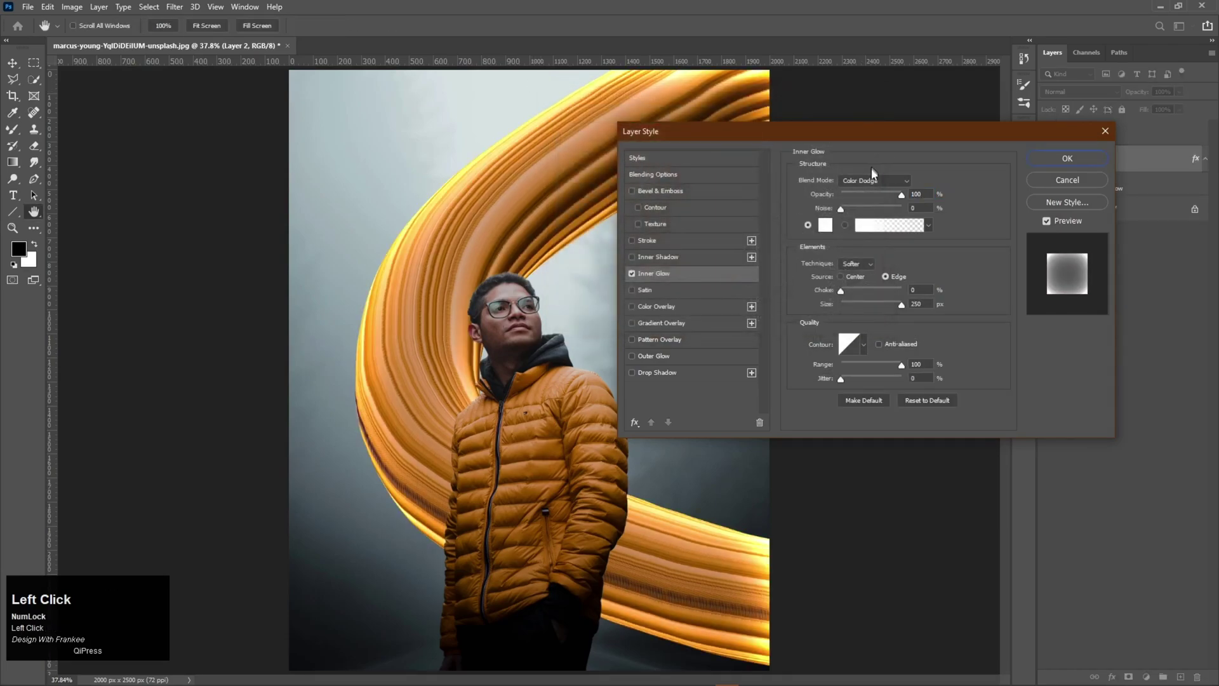
click(875, 180)
click(857, 296)
drag(901, 193, 927, 193)
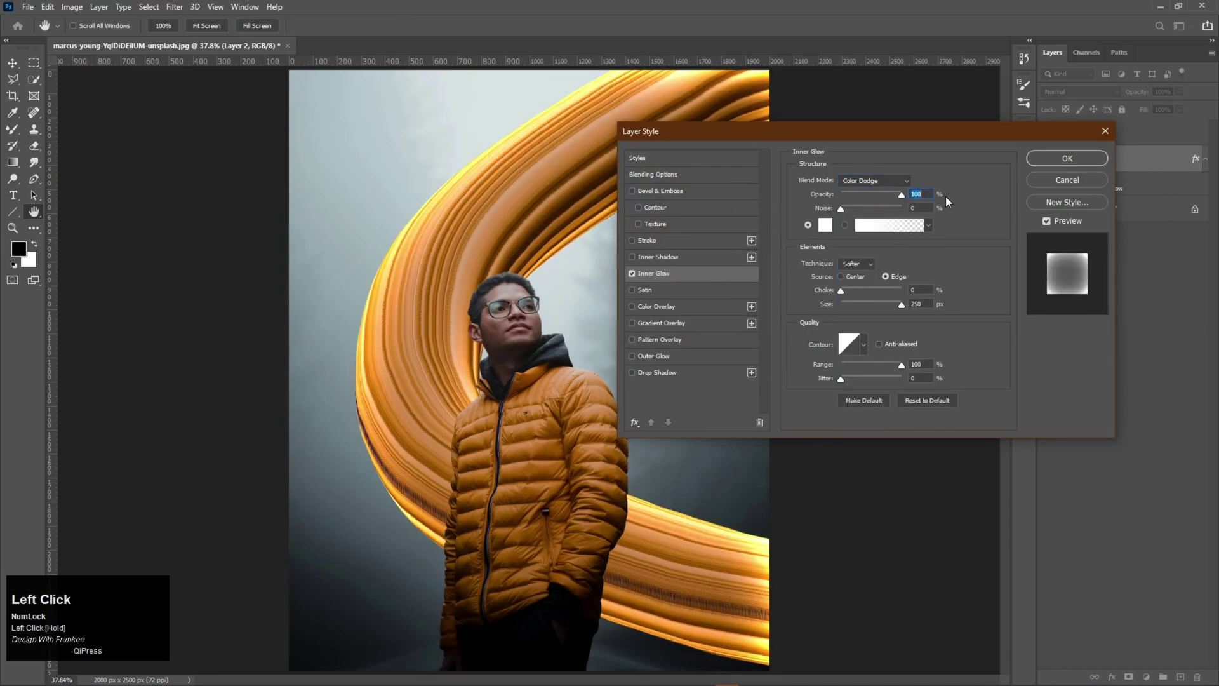
mouse_move(901, 304)
mouse_down()
mouse_move(862, 311)
mouse_move(903, 308)
mouse_up()
Enable an outer glow on the swirl layer and give it a bright light orange based on a colour sampled from the swirl.
click(673, 356)
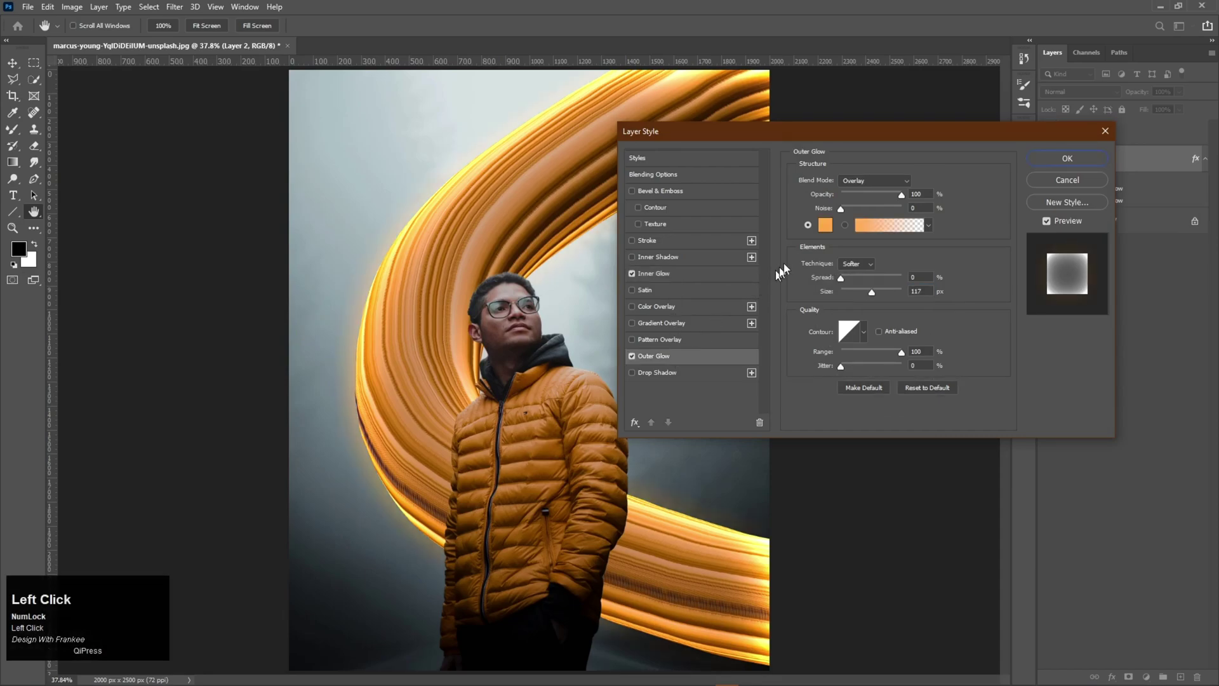
click(826, 226)
click(512, 134)
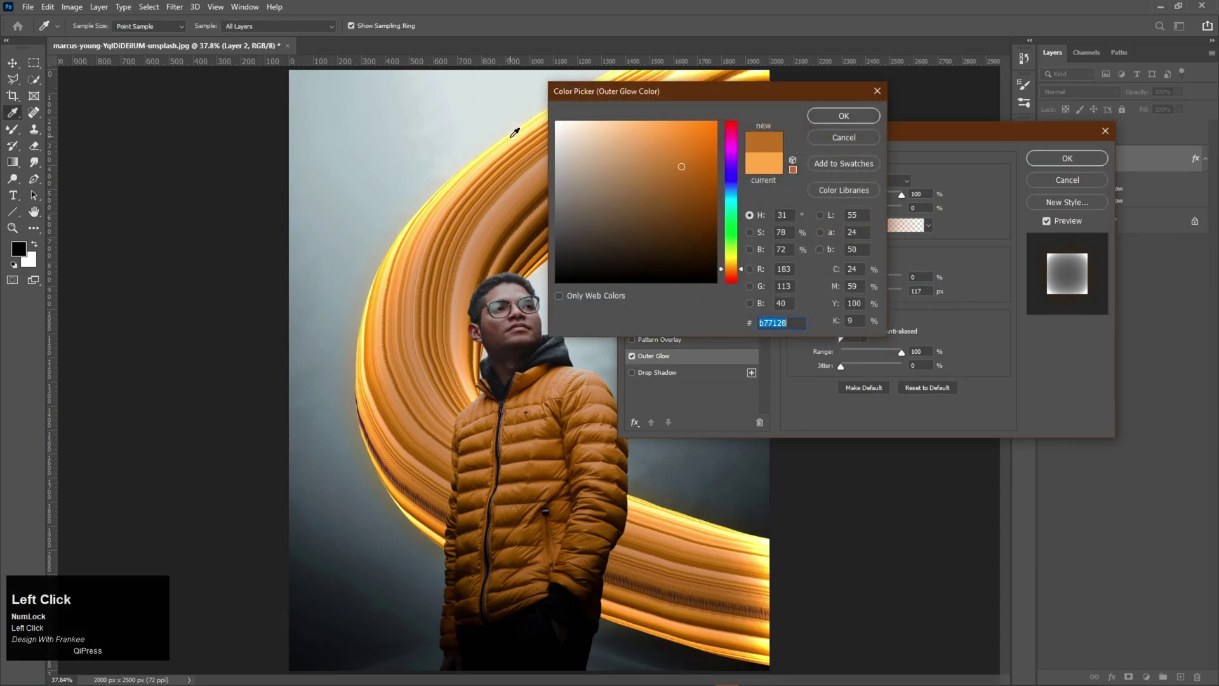
click(513, 142)
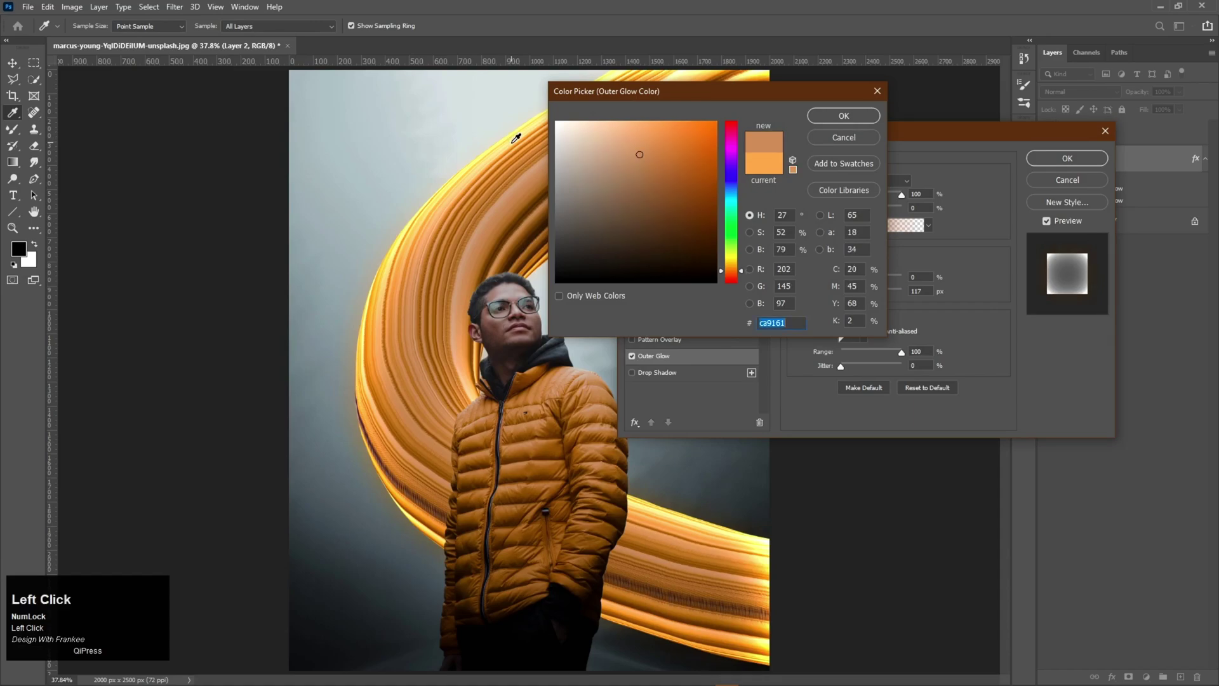
click(518, 154)
mouse_move(647, 140)
mouse_down()
mouse_move(647, 95)
mouse_move(642, 130)
mouse_move(646, 117)
mouse_up()
click(821, 122)
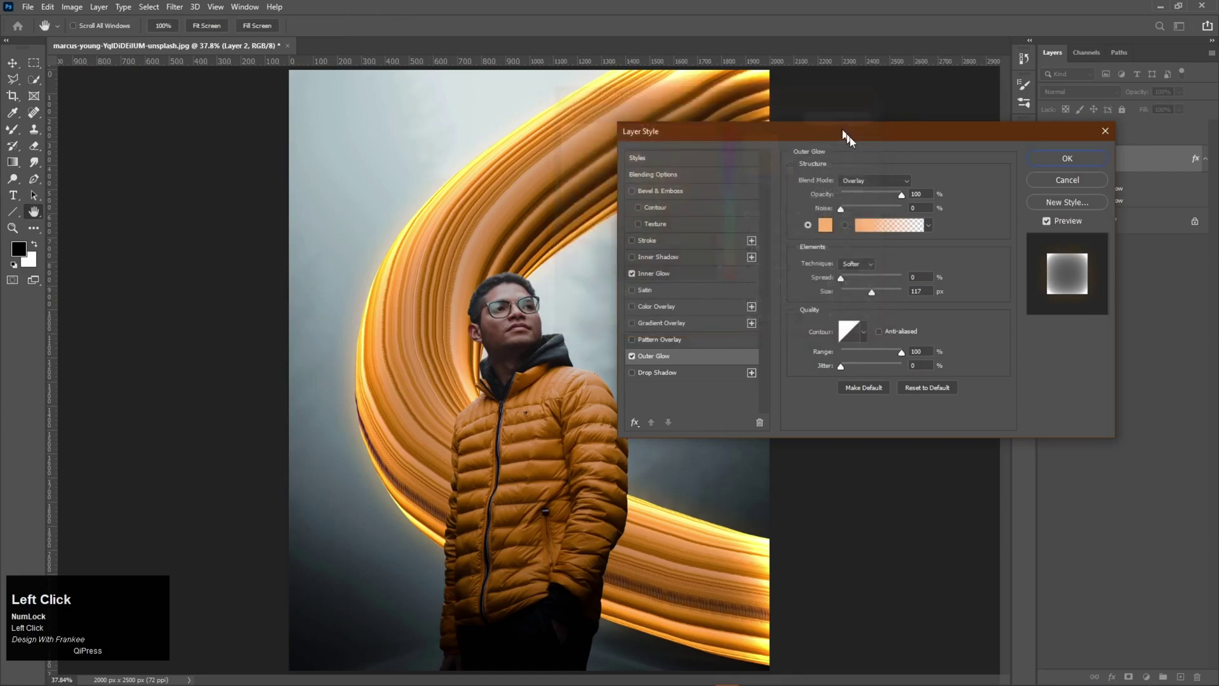
Set the outer glow to Screen blending with 100% opacity and a size of 139 px.
click(862, 180)
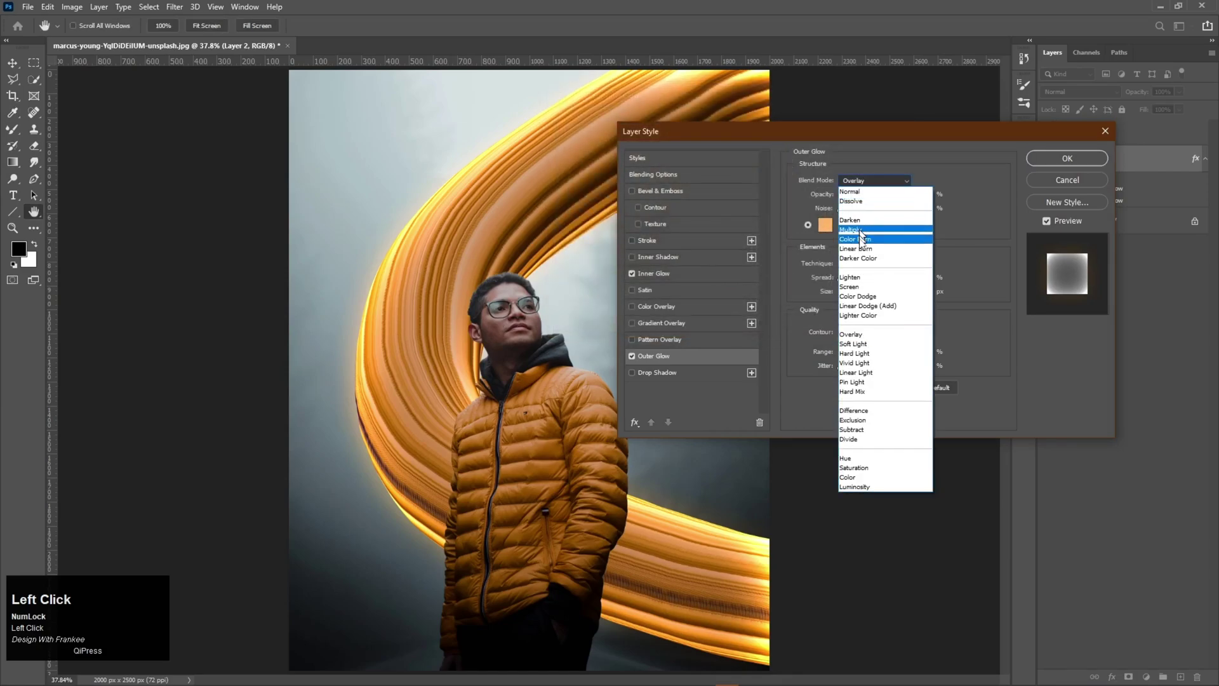
click(854, 286)
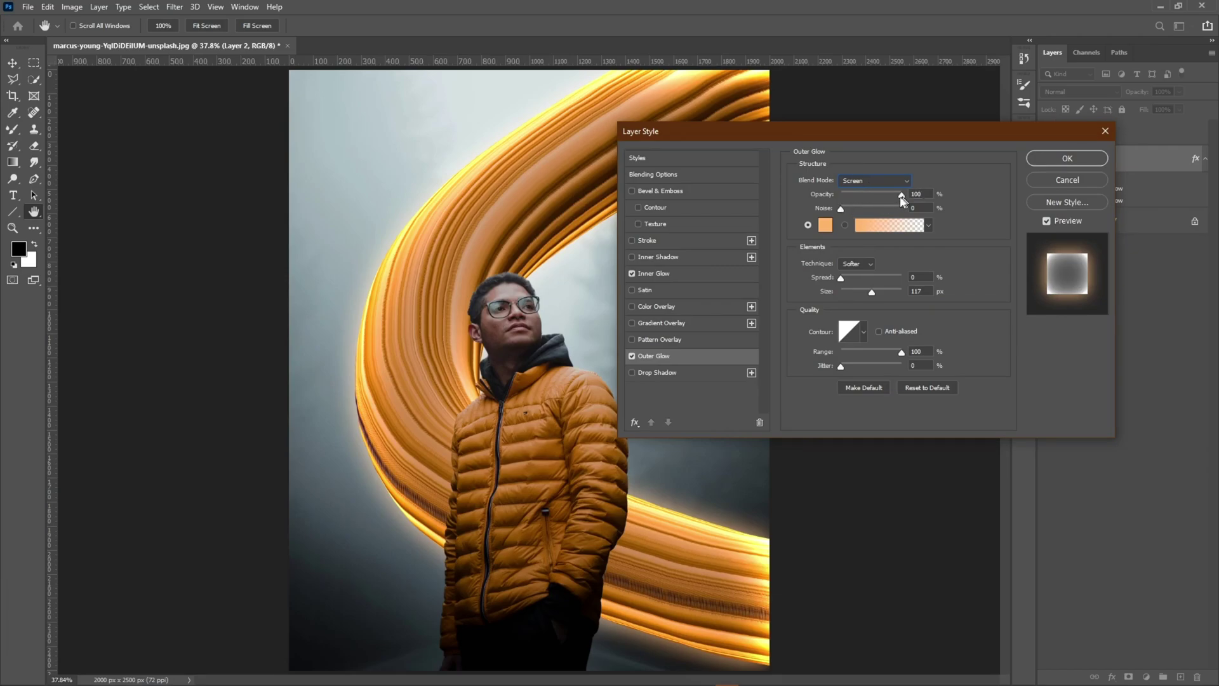
drag(902, 196, 942, 192)
mouse_move(870, 293)
mouse_down()
mouse_move(858, 292)
mouse_move(877, 292)
mouse_up()
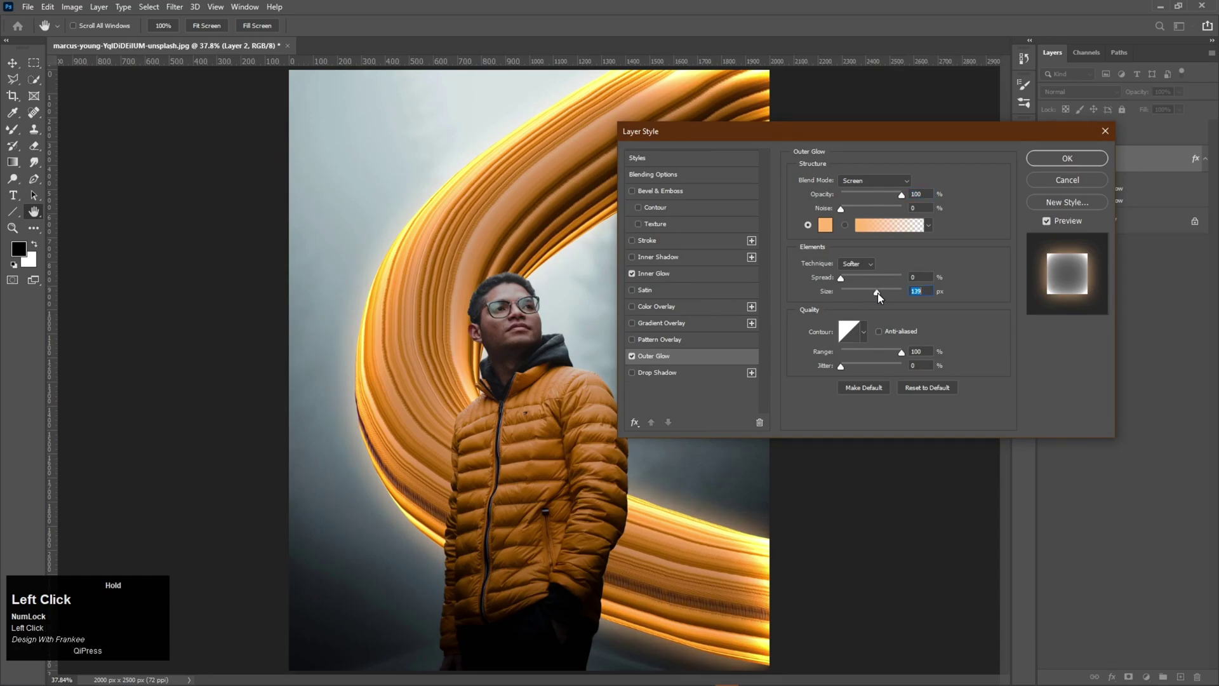
Change the outer glow colour to #ff9d42 and increase its size to 169 px.
click(826, 224)
mouse_move(671, 141)
mouse_down()
mouse_move(669, 95)
mouse_move(675, 115)
mouse_up()
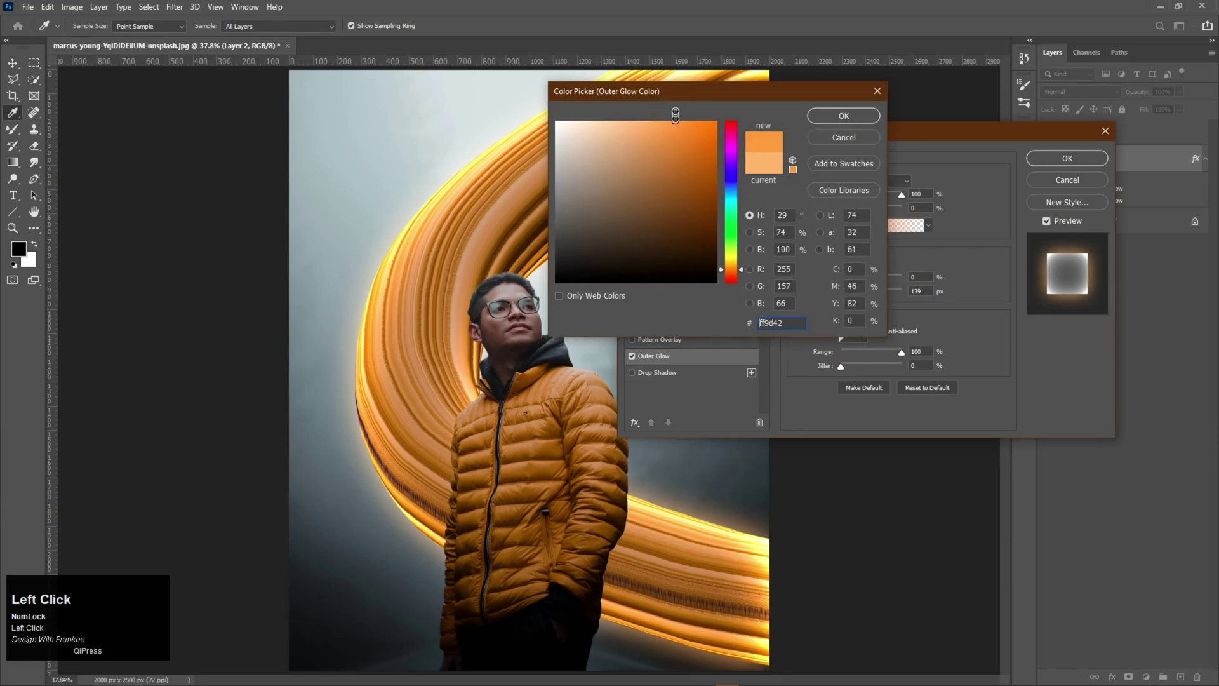
click(828, 116)
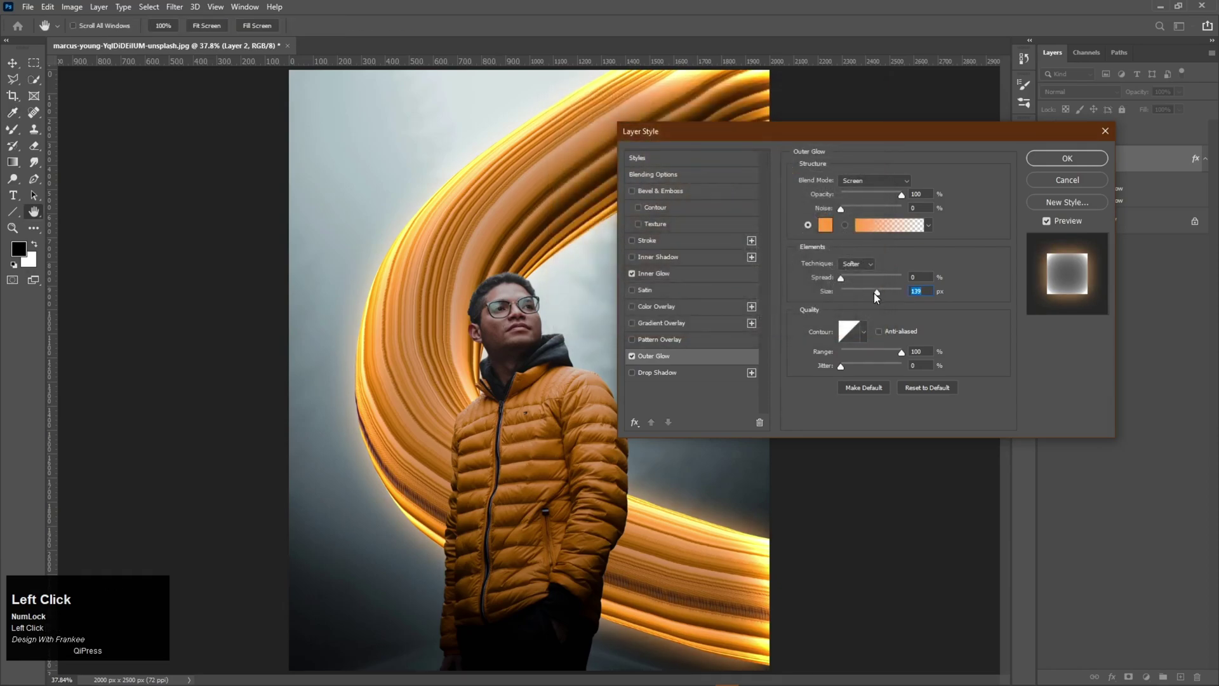
drag(885, 292, 885, 292)
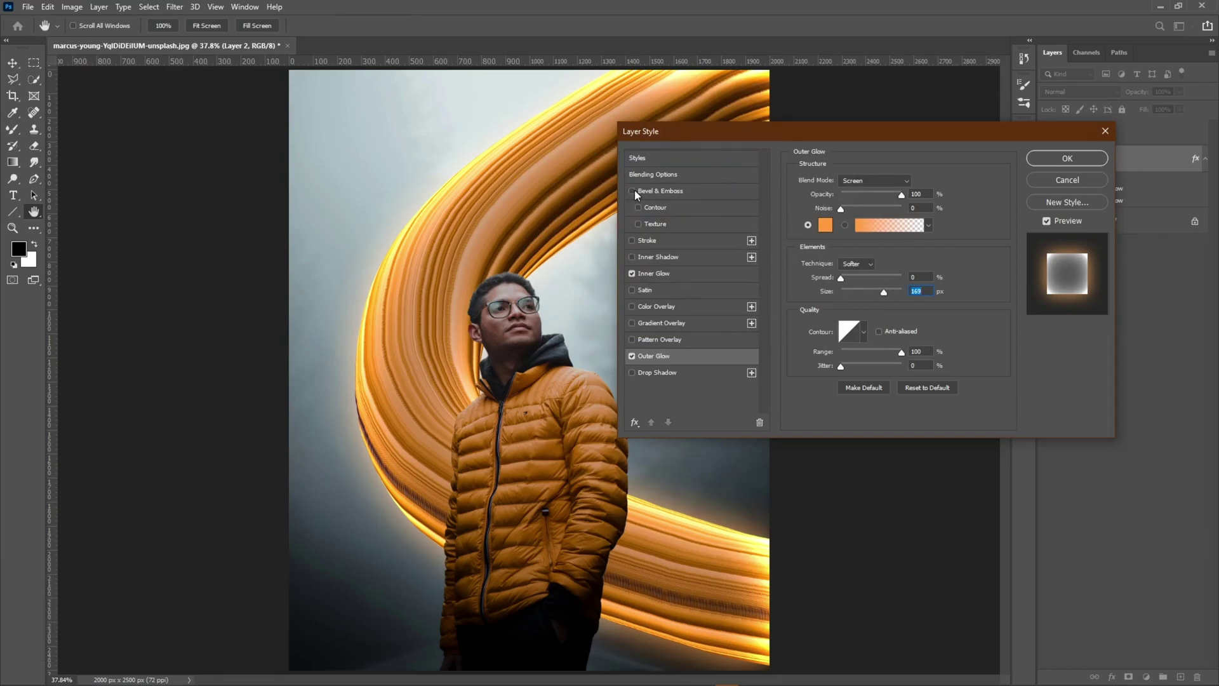
Fade out the swirl's dark tones by splitting the Blend If This Layer shadow slider to 47 / 77, and apply the layer style.
click(649, 174)
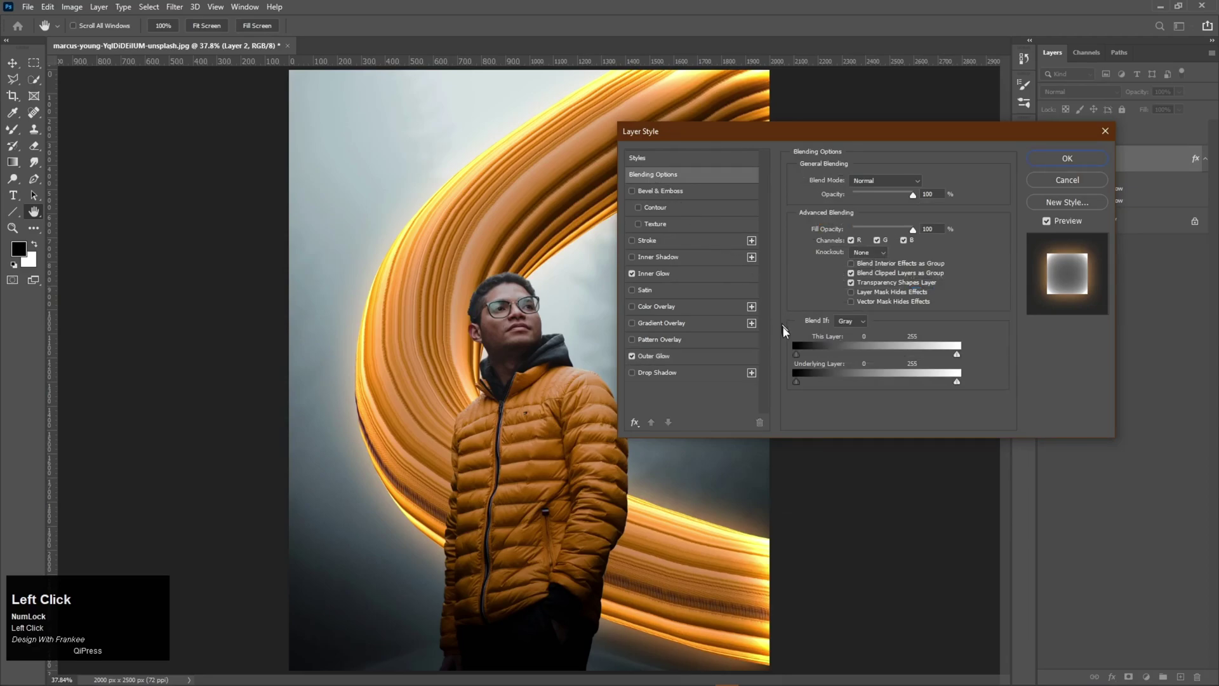
drag(794, 353, 799, 353)
drag(798, 356, 834, 356)
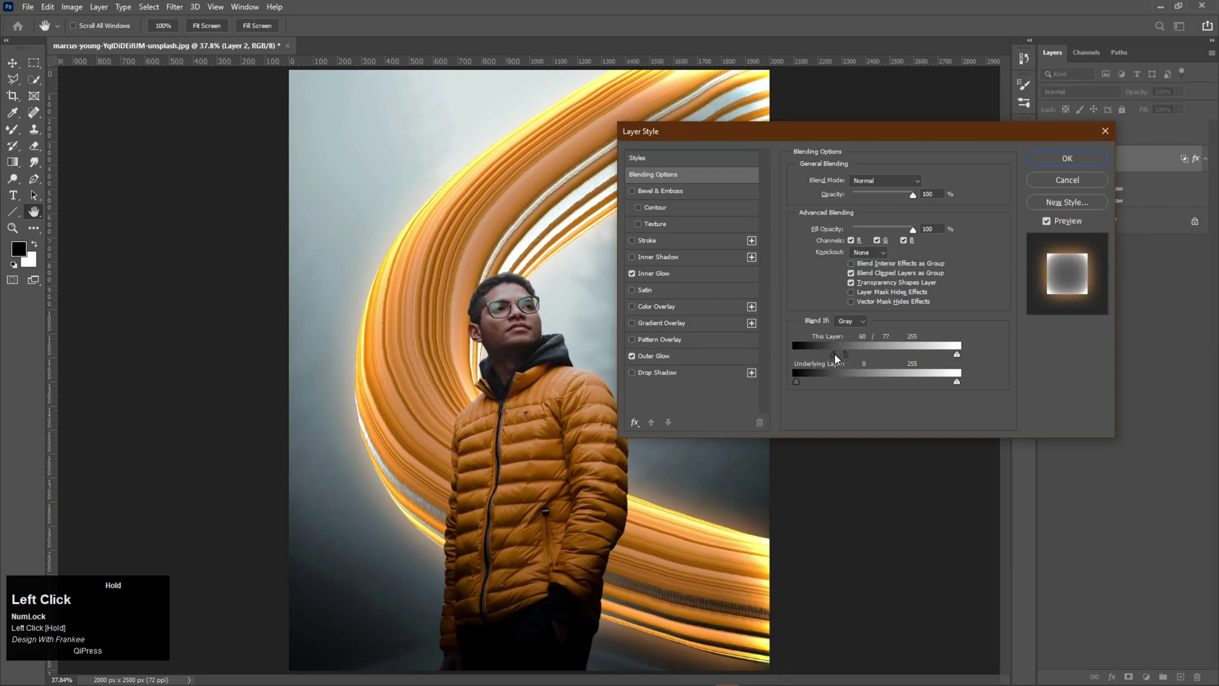
drag(833, 354, 826, 359)
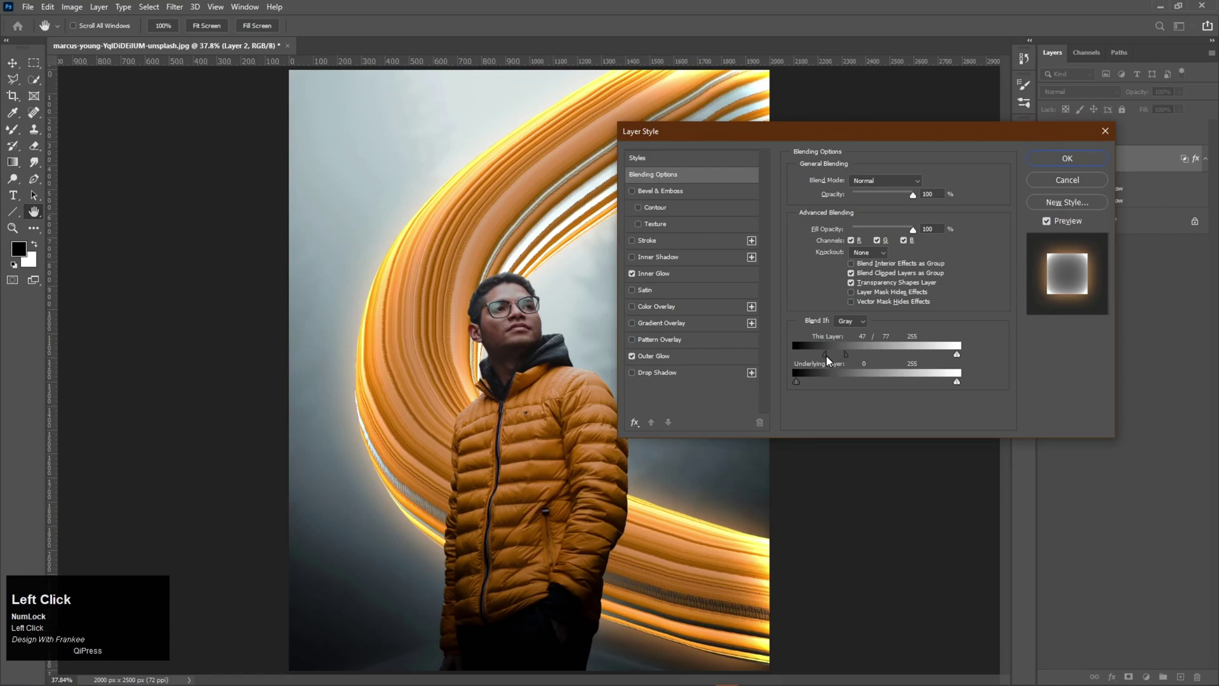
click(1051, 157)
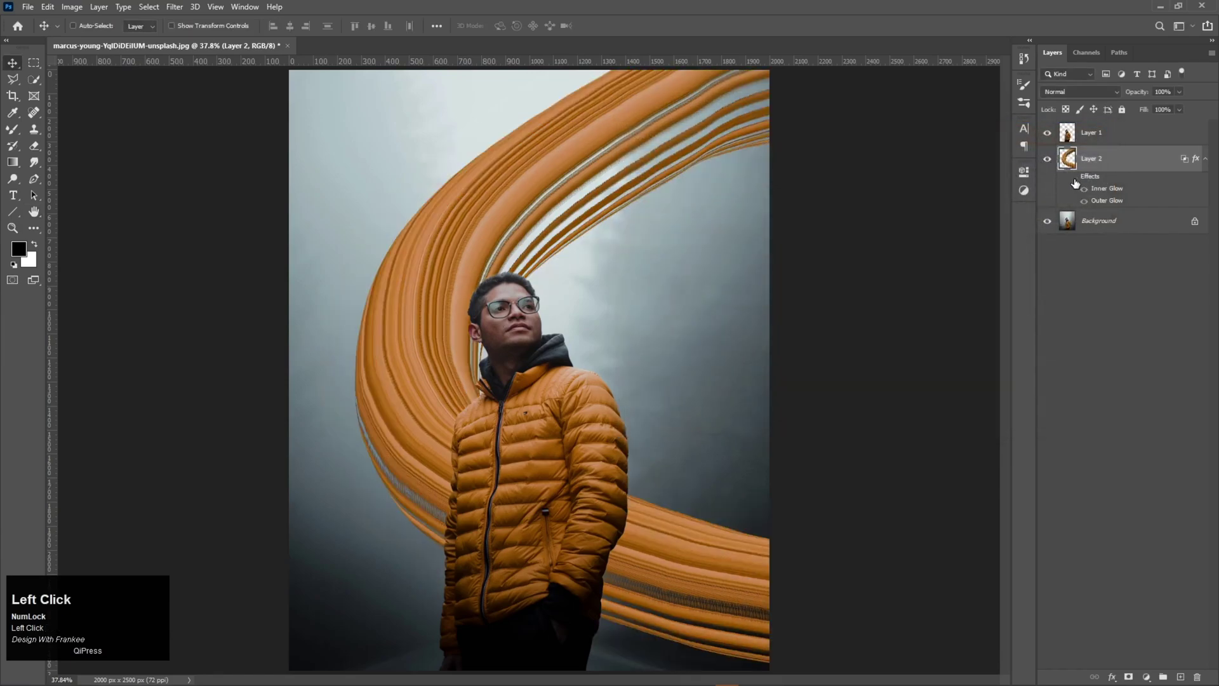
Show the swirl layer's effects again and add a Curves adjustment layer clipped to the swirl.
click(1074, 179)
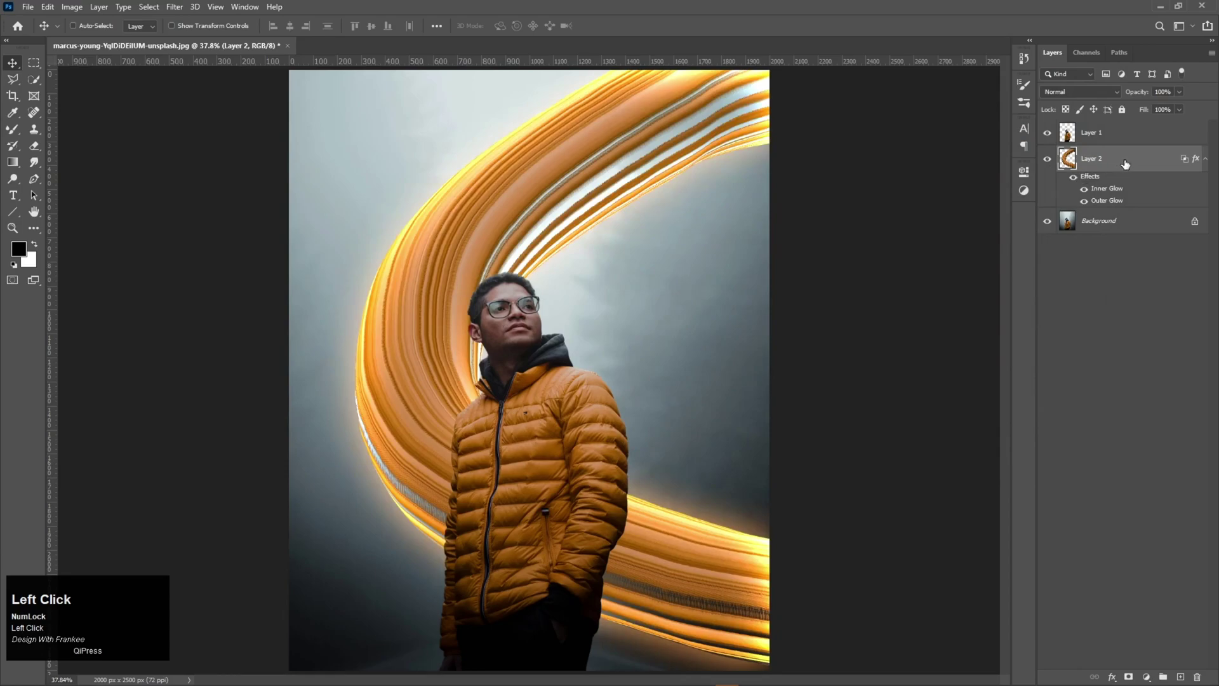
click(1146, 677)
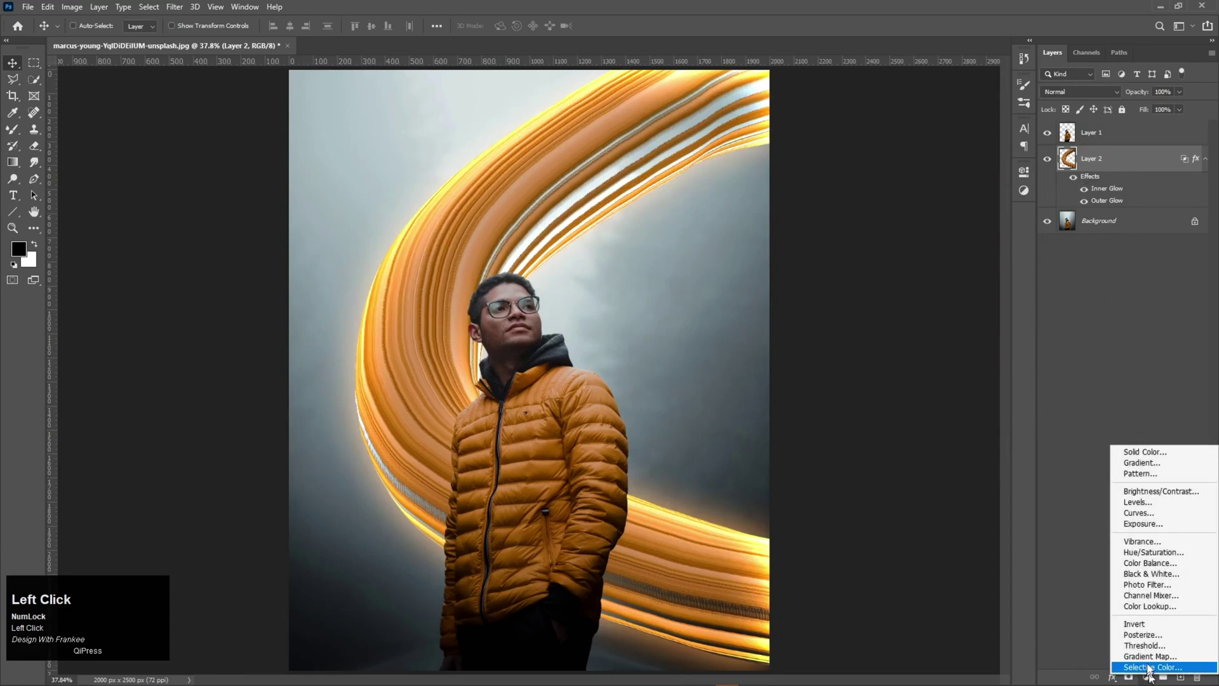
click(1138, 512)
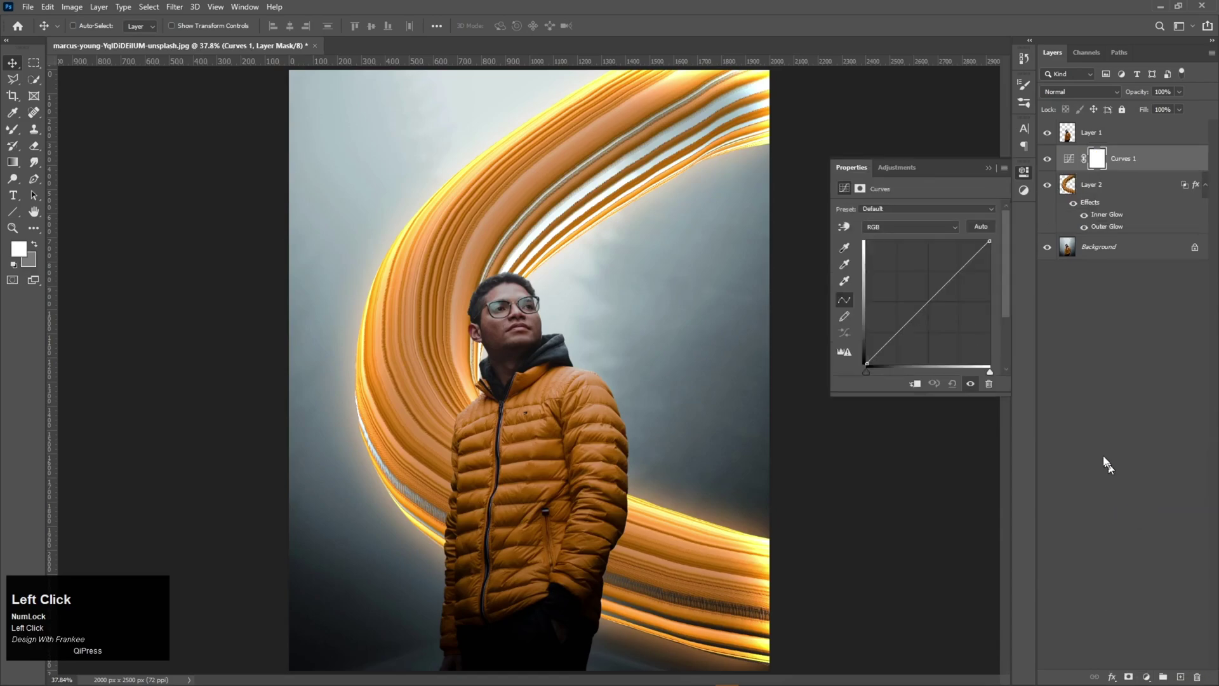
click(916, 383)
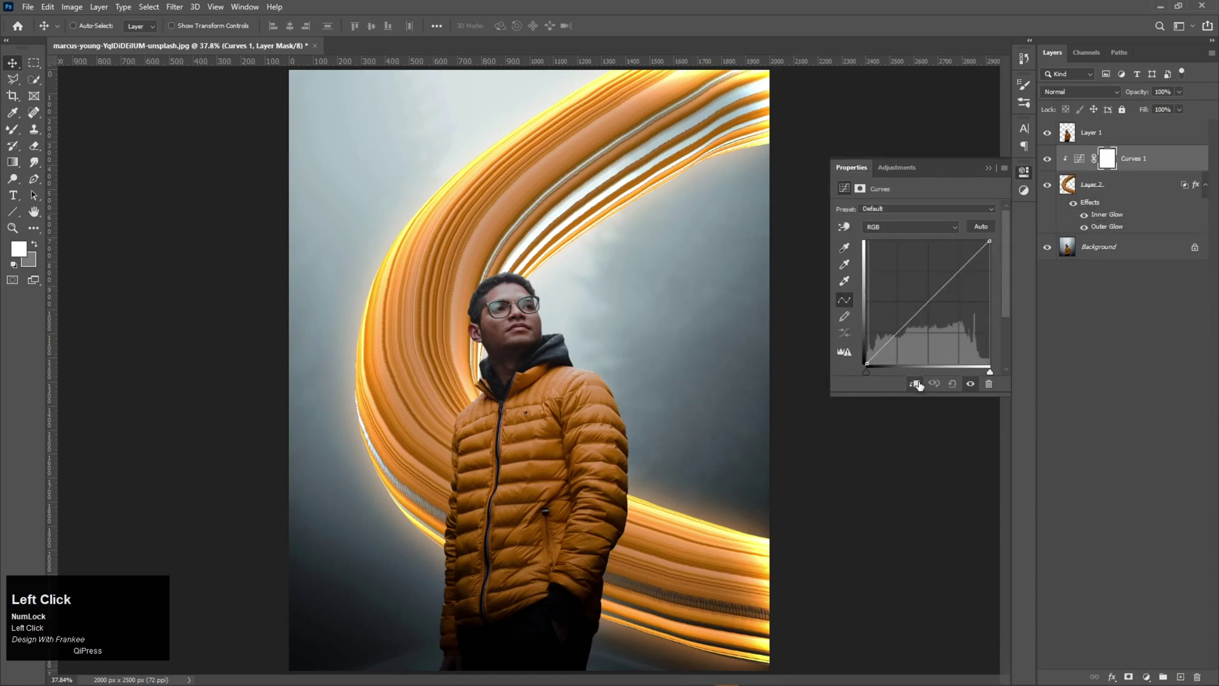
Increase the swirl's contrast with a gentle S-curve, lowering the shadows and lifting the highlights.
drag(959, 273, 958, 267)
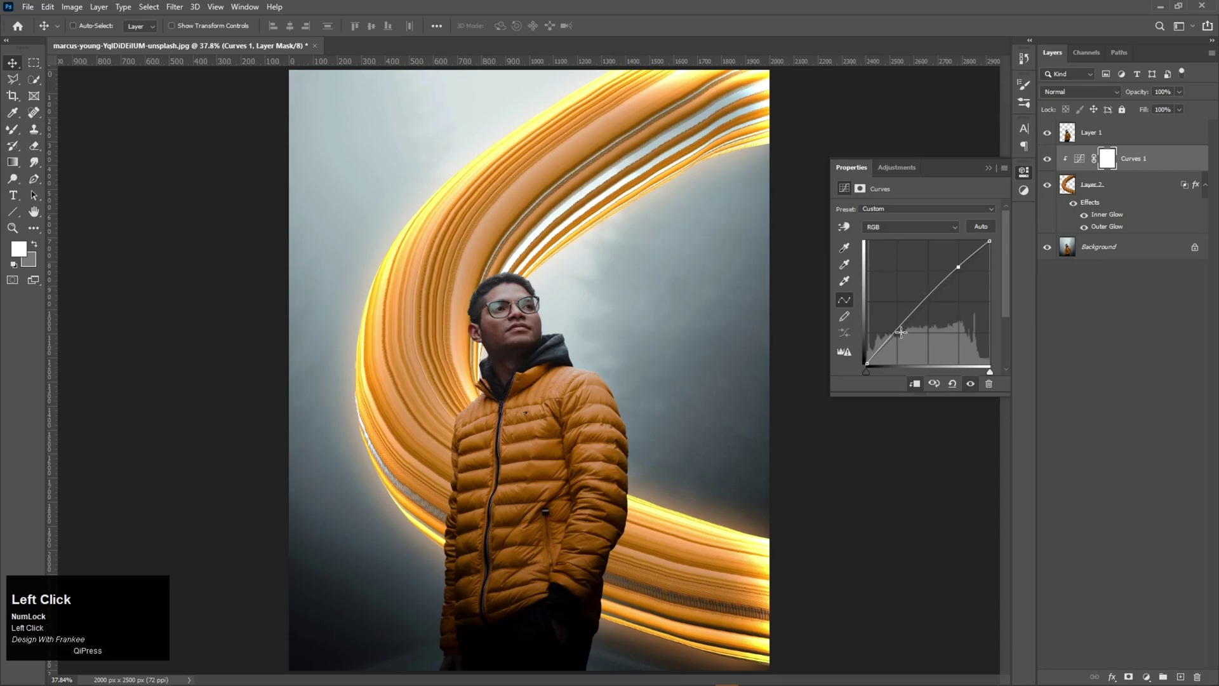
drag(897, 331, 895, 339)
drag(956, 267, 956, 263)
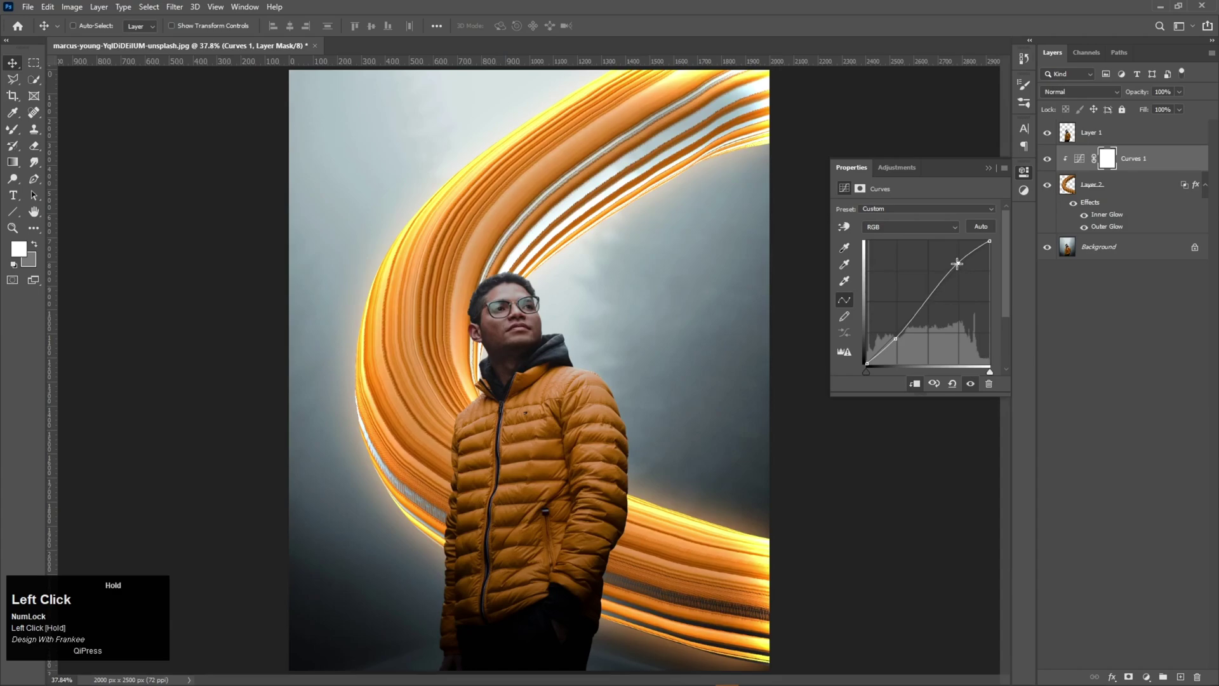
click(988, 169)
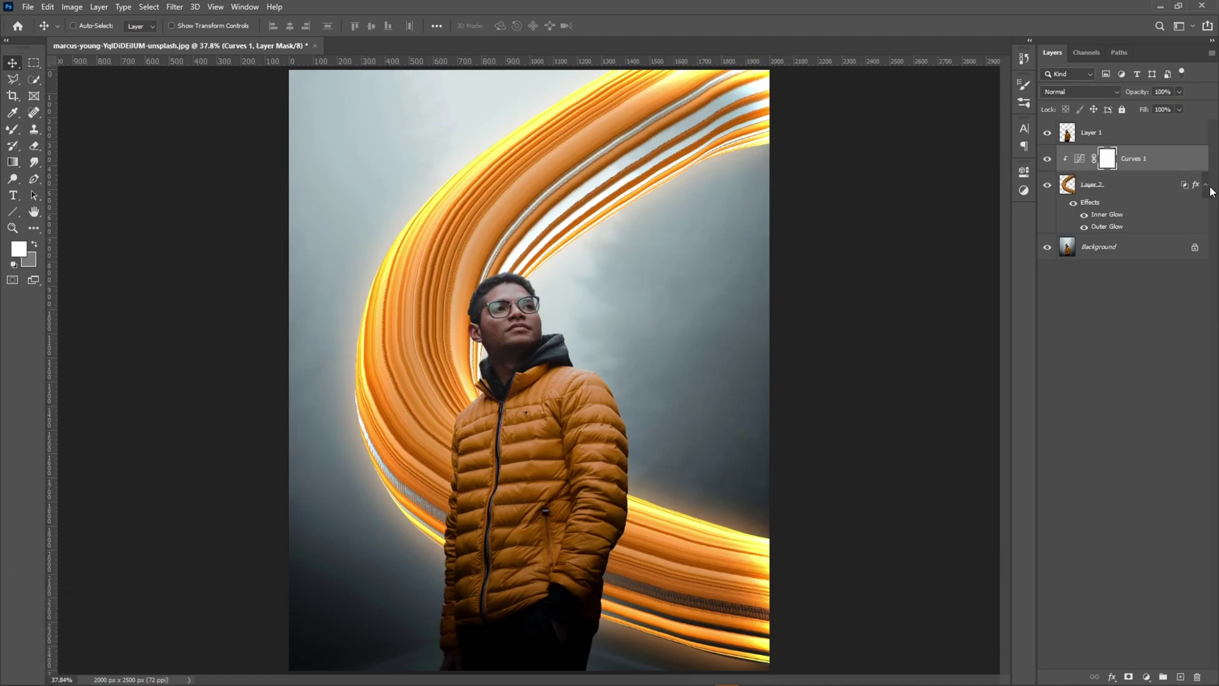
Add a new empty layer above the man's cut-out layer and clip it to that layer.
click(1181, 135)
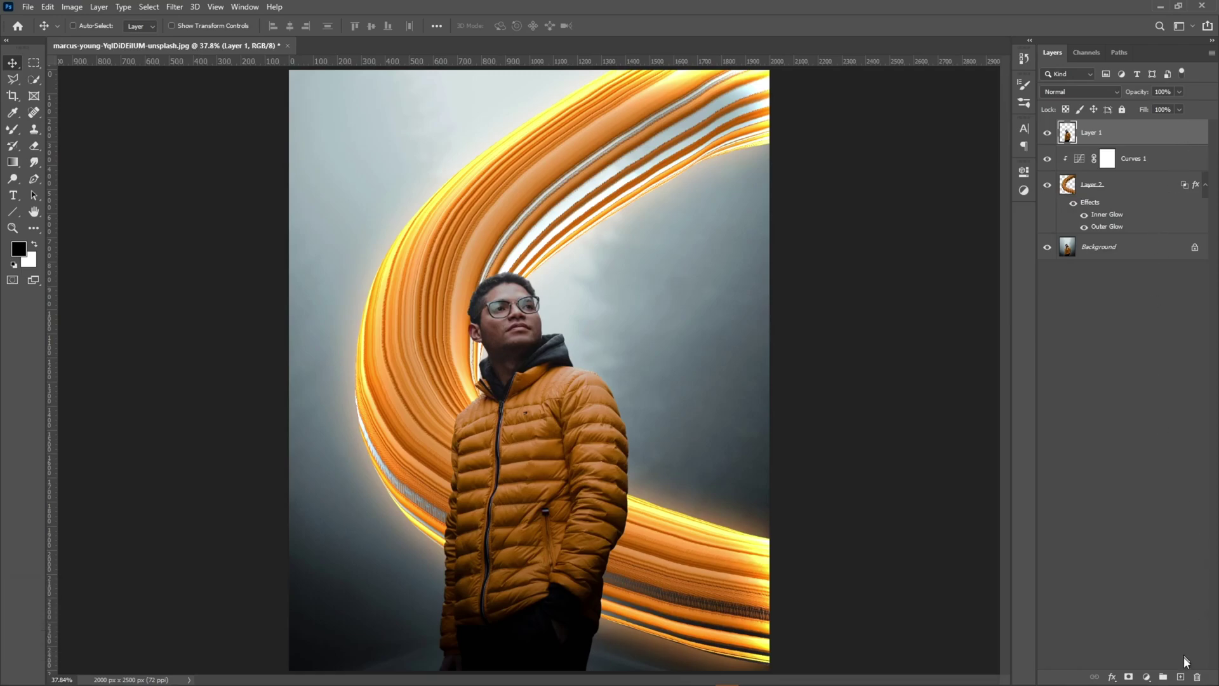
click(1180, 676)
right_click(1132, 140)
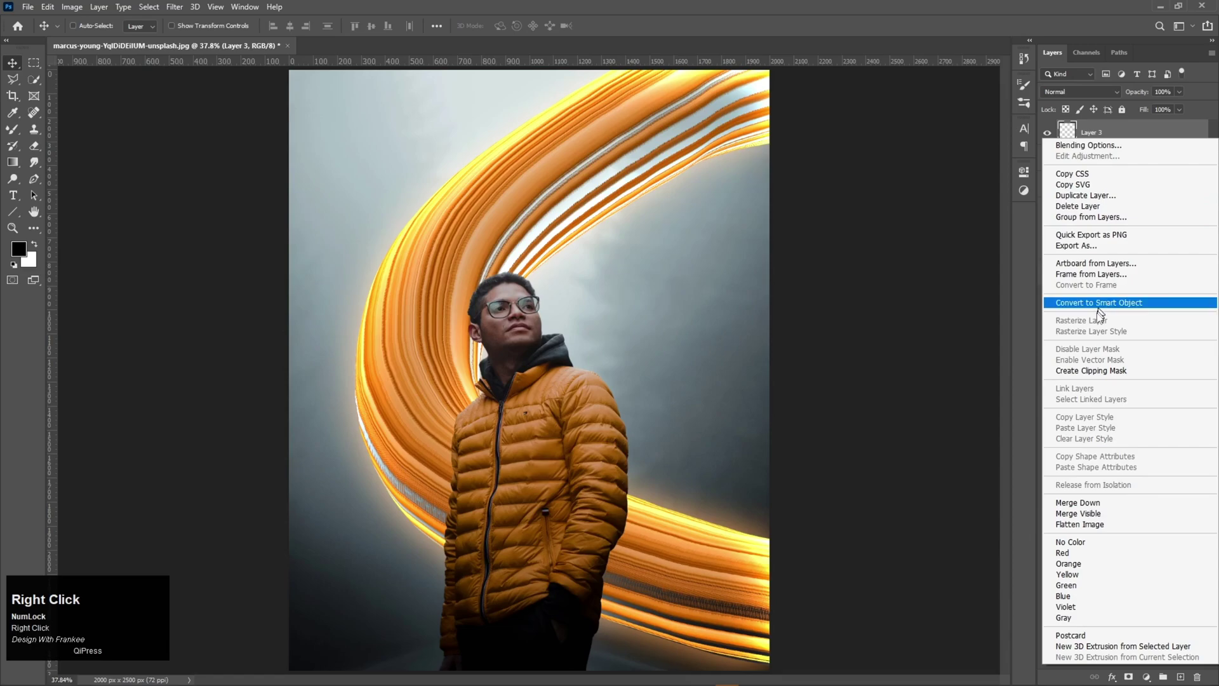
click(1088, 375)
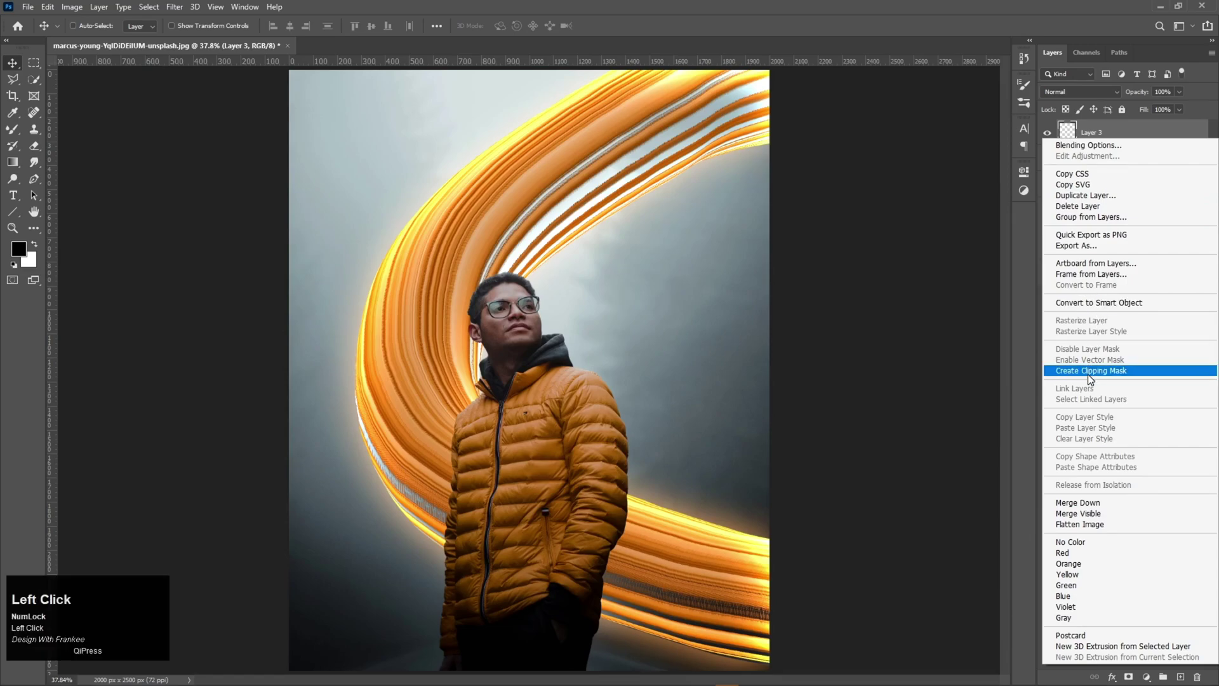
Switch to the Brush tool and choose the soft round General Brushes preset with 0% hardness.
right_click(9, 132)
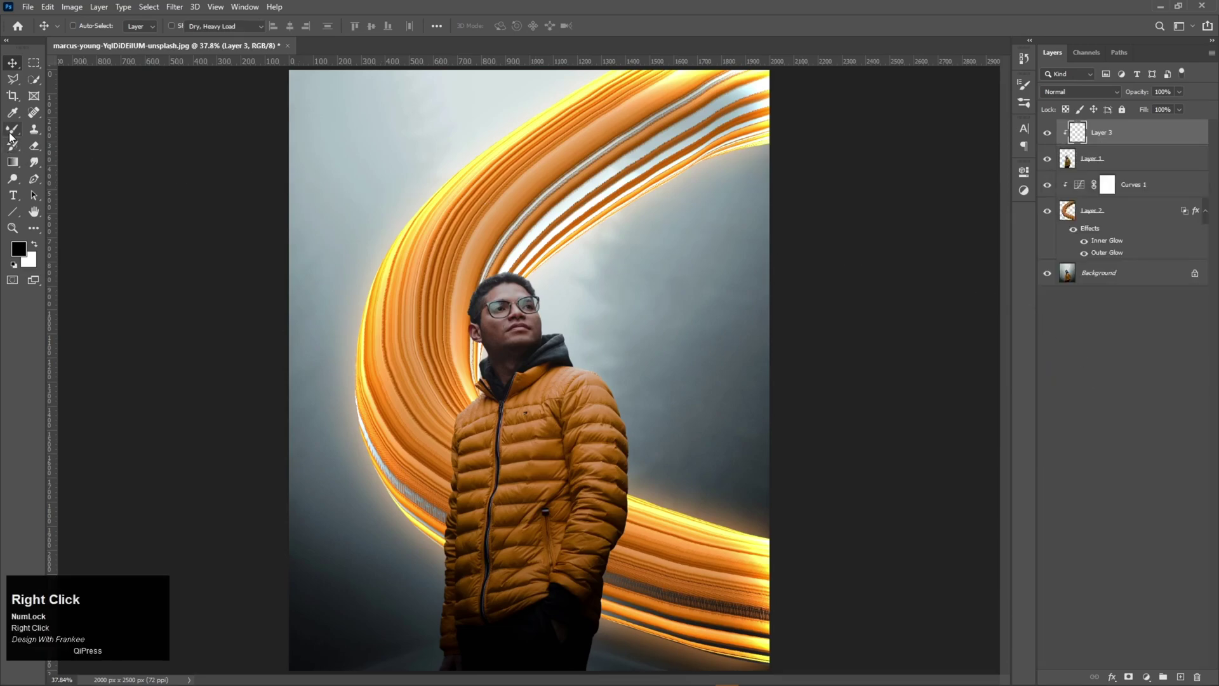
click(46, 128)
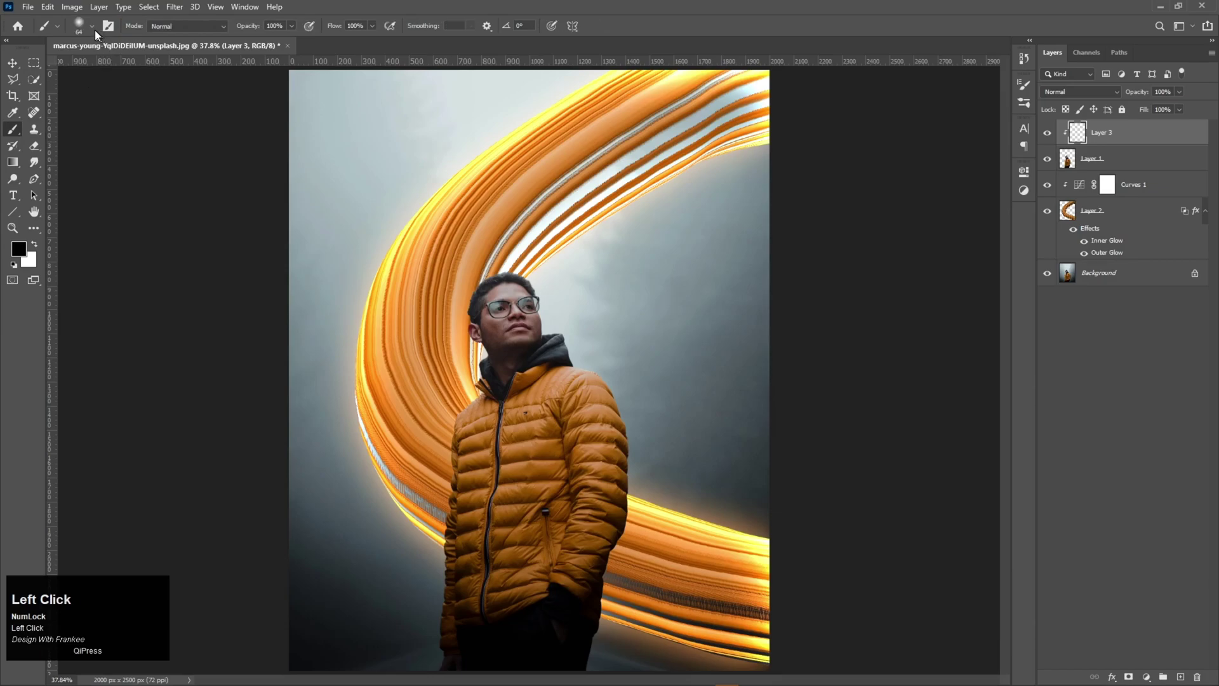
right_click(401, 257)
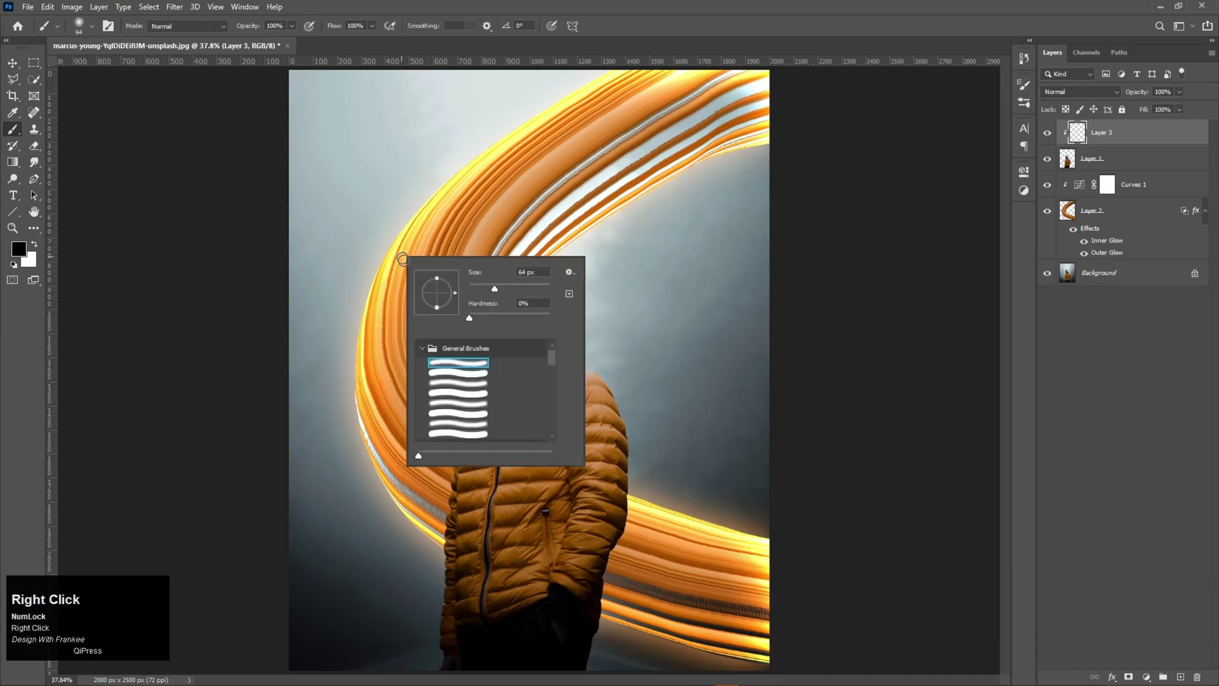
click(472, 368)
Sample the bright yellow from the swirl's glowing outer edge as the foreground colour.
scroll(549, 388, up, 3)
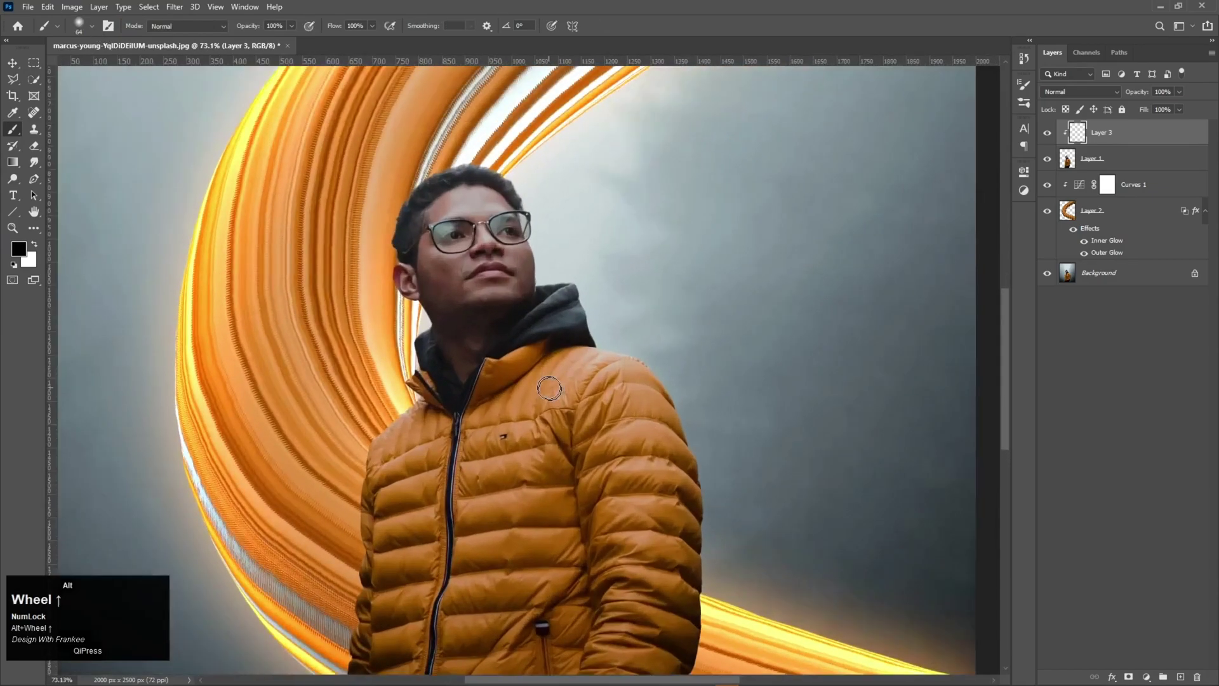
scroll(549, 387, up, 1)
key(space)
drag(496, 273, 517, 346)
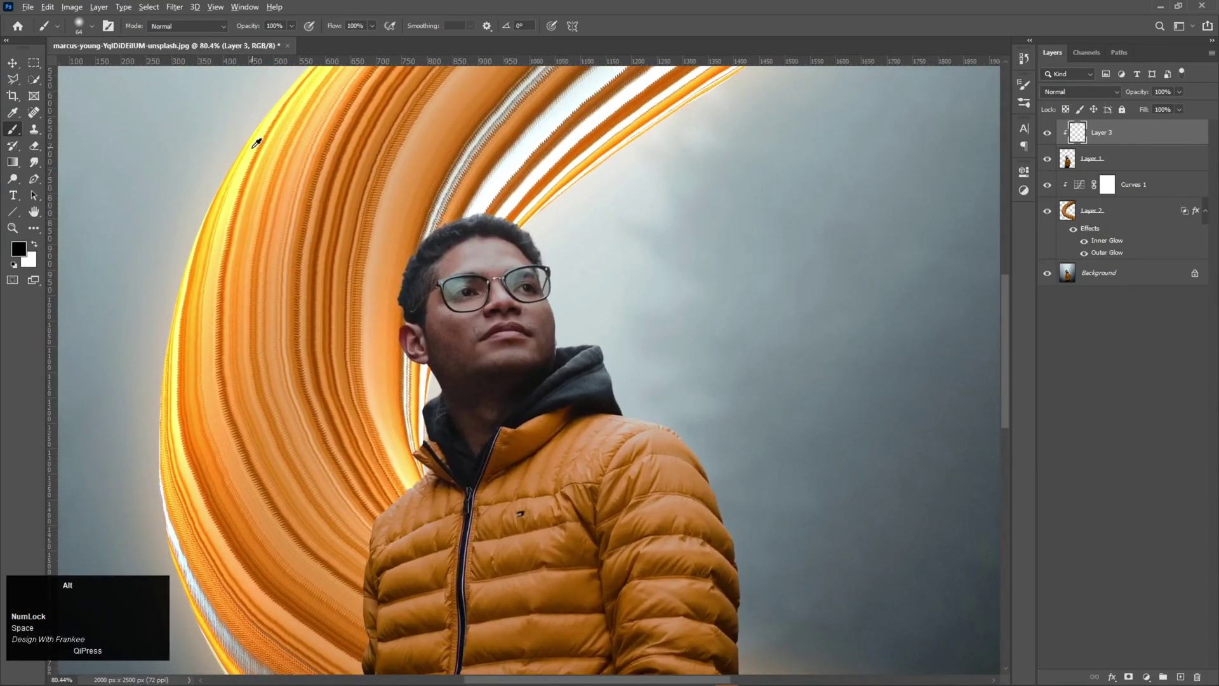
alt+click(257, 143)
Enlarge the soft brush slightly and paint a yellow rim along the swirl-facing edge of the man's hair, ear, neck, shoulder and jacket.
scroll(520, 349, down, 2)
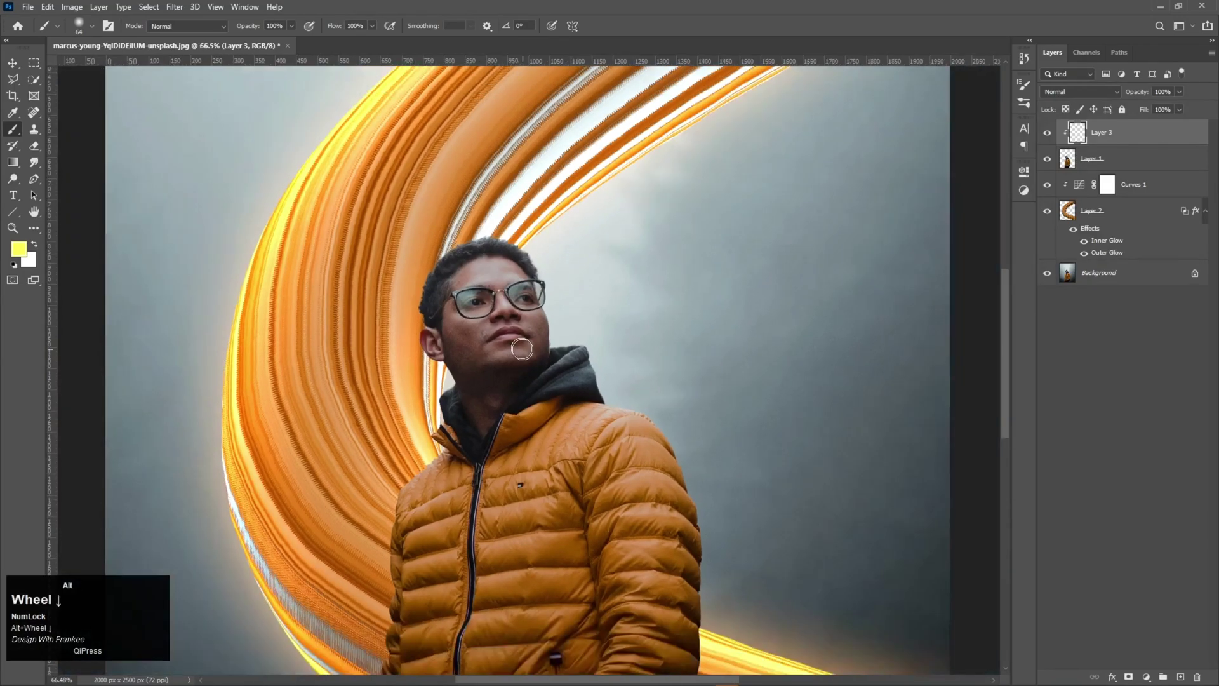
drag(571, 412, 564, 334)
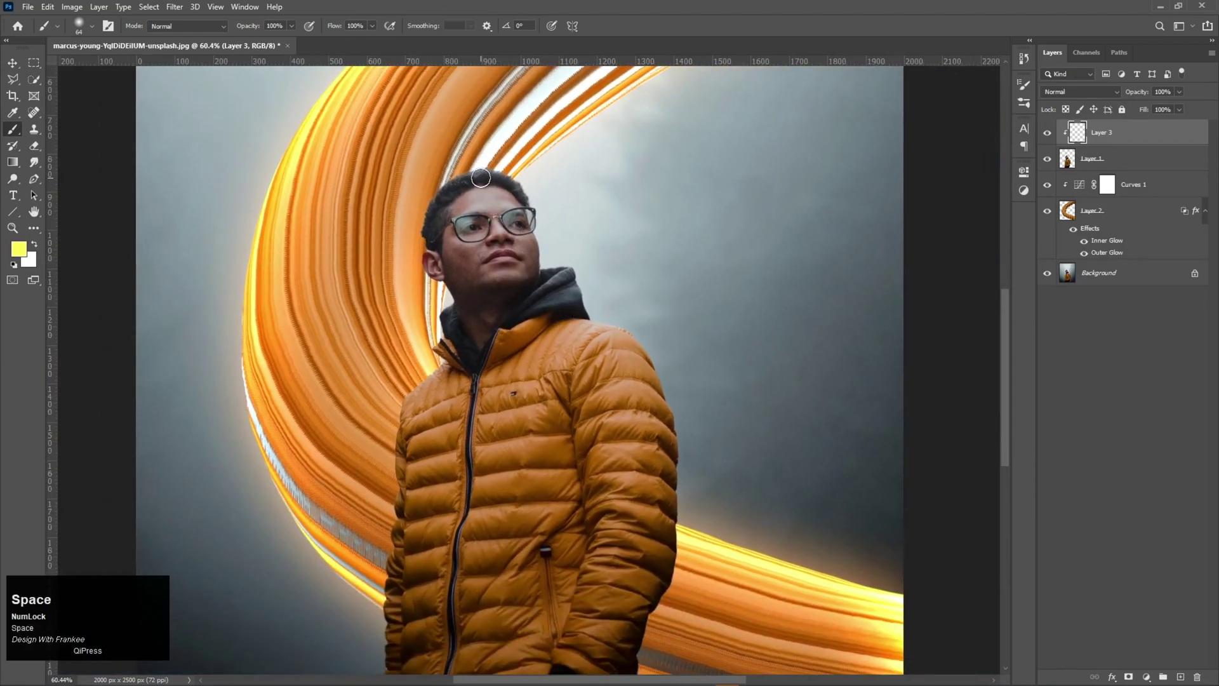
alt+right_click(508, 178)
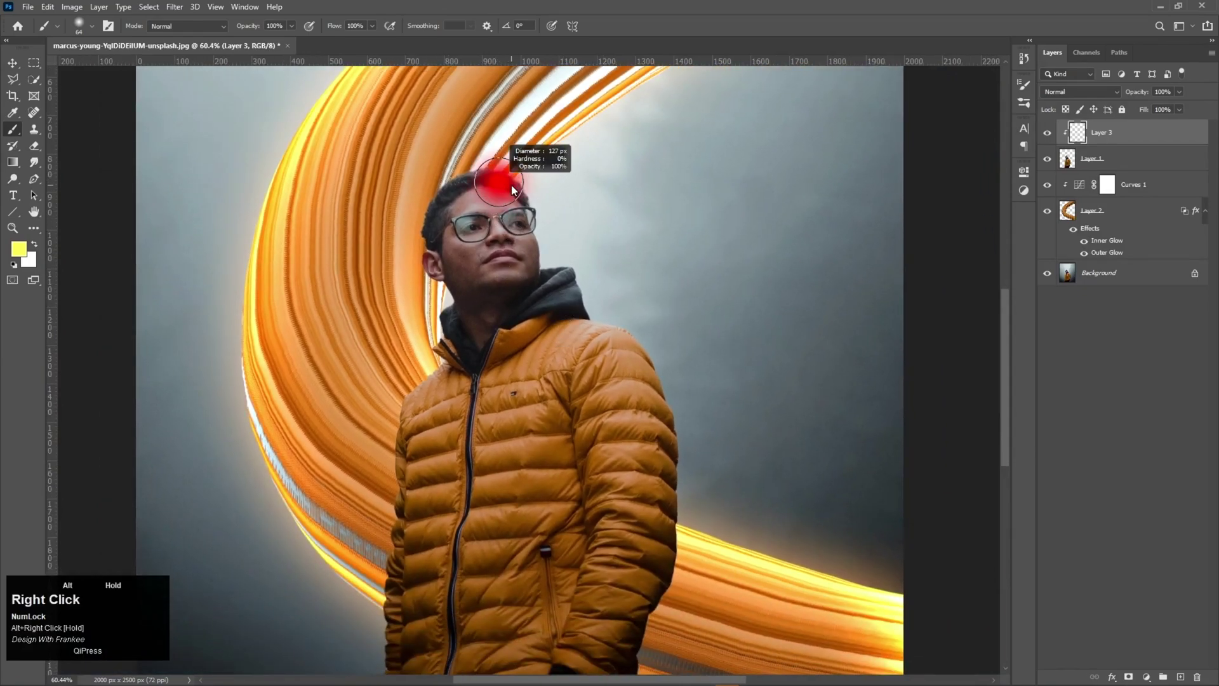
drag(512, 168, 498, 177)
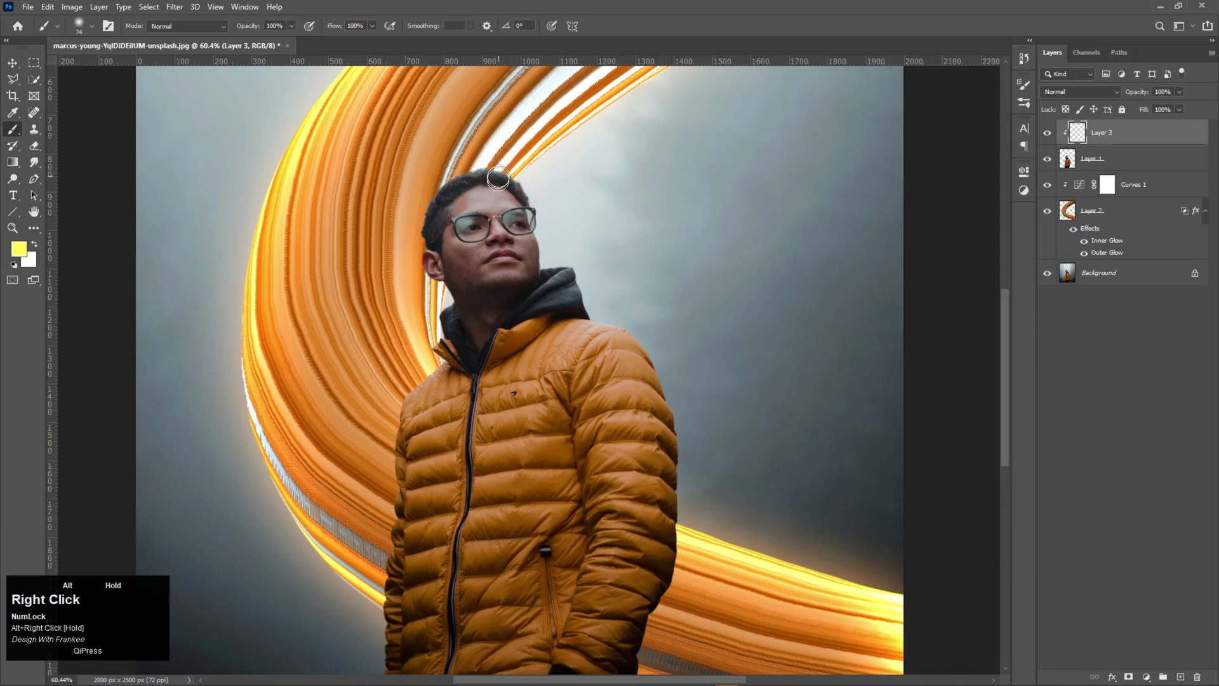
scroll(505, 190, up, 3)
scroll(513, 258, up, 2)
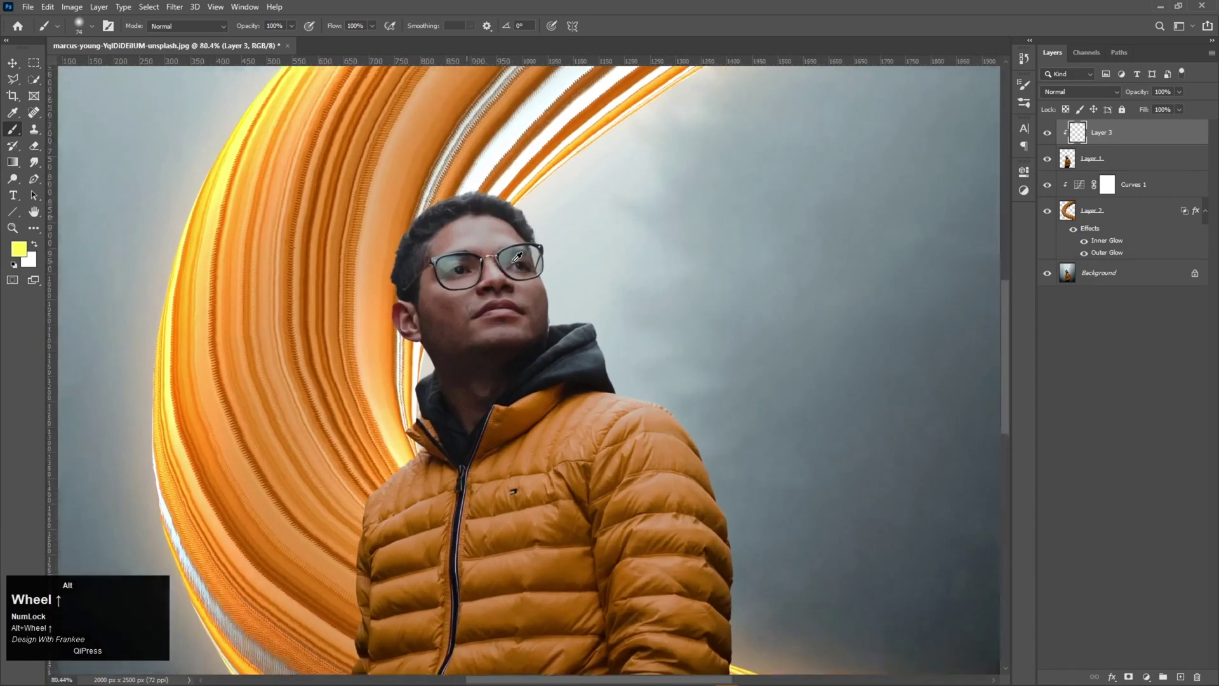
mouse_move(442, 201)
mouse_down()
mouse_move(380, 280)
mouse_move(376, 322)
mouse_move(402, 291)
mouse_move(433, 458)
mouse_move(423, 445)
mouse_move(419, 465)
mouse_move(496, 351)
mouse_move(485, 332)
mouse_move(421, 384)
mouse_move(425, 444)
mouse_move(444, 388)
mouse_move(429, 462)
mouse_up()
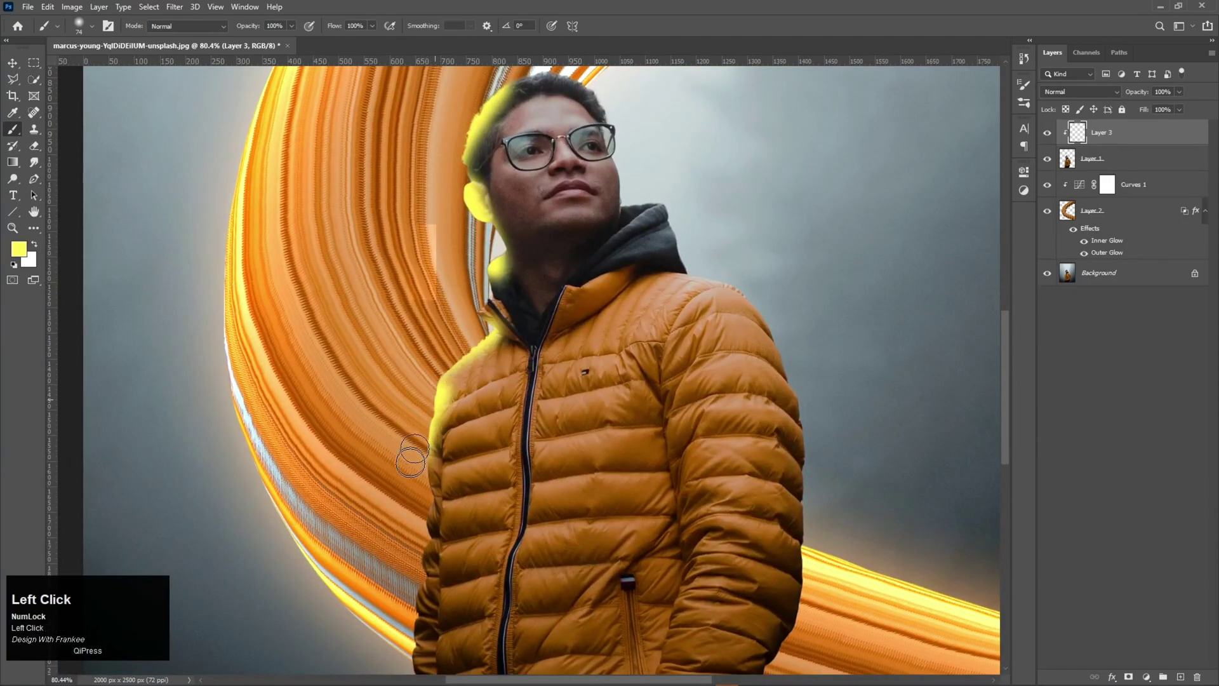
drag(476, 545, 546, 327)
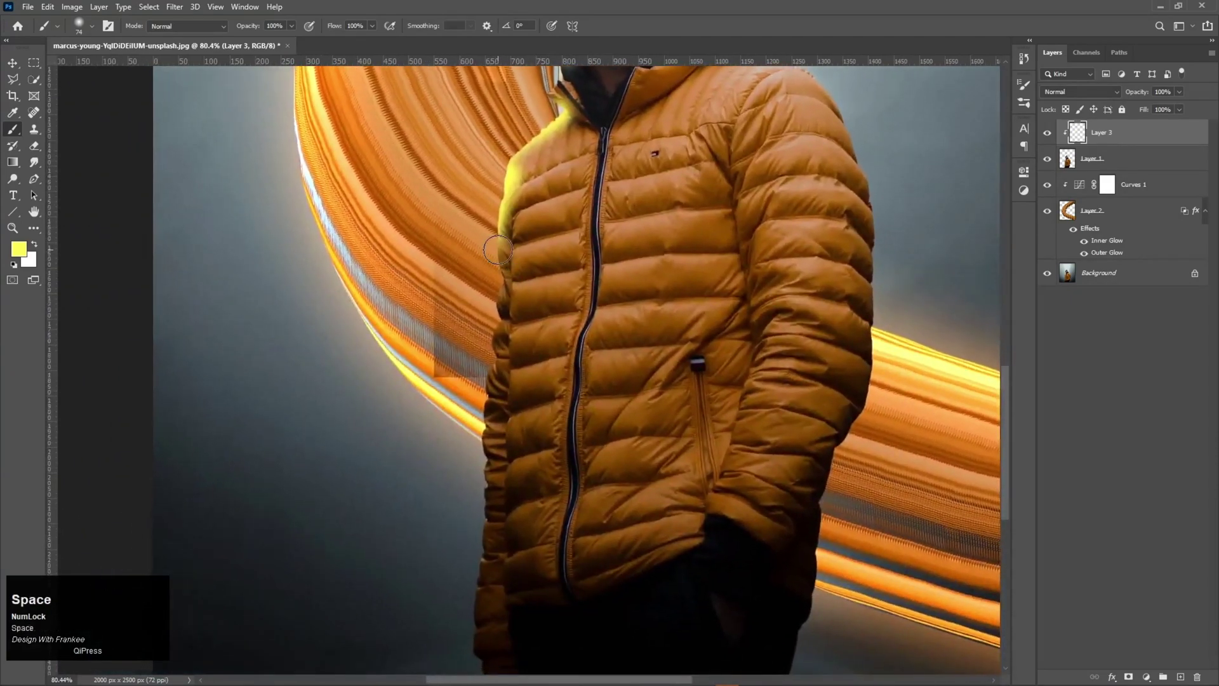
drag(493, 235, 494, 521)
Paint a yellow rim down the outer edge of the pocketed arm and trousers, plus a short stroke on the trousers.
drag(794, 356, 579, 395)
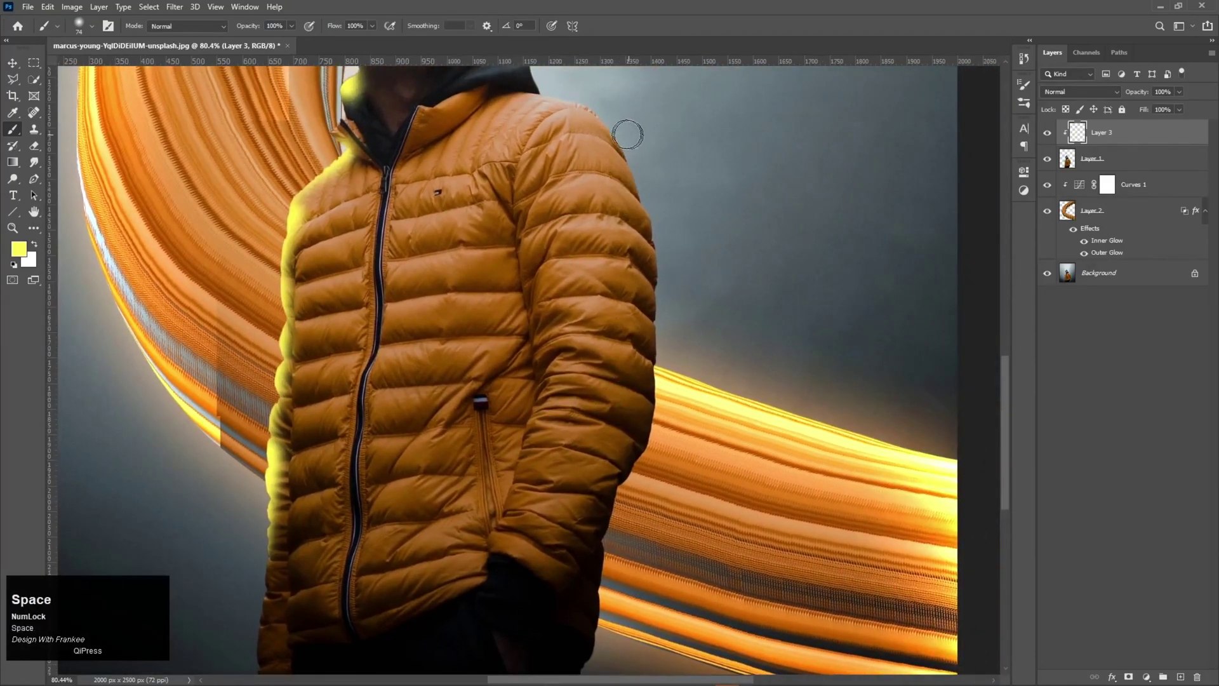
mouse_move(624, 156)
mouse_down()
mouse_move(660, 261)
mouse_move(654, 480)
mouse_move(695, 371)
mouse_up()
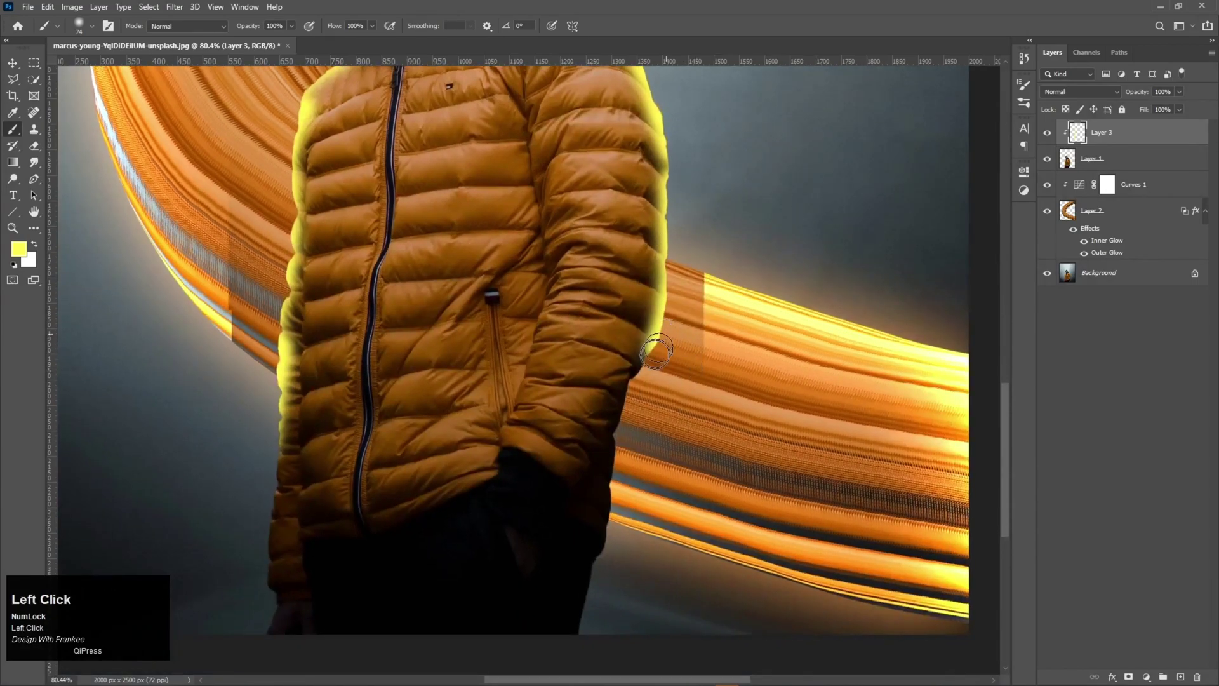
mouse_move(635, 405)
mouse_down()
mouse_move(619, 509)
mouse_move(641, 478)
mouse_move(625, 482)
mouse_move(609, 602)
mouse_move(656, 525)
mouse_move(602, 564)
mouse_move(593, 623)
mouse_up()
drag(565, 496, 536, 610)
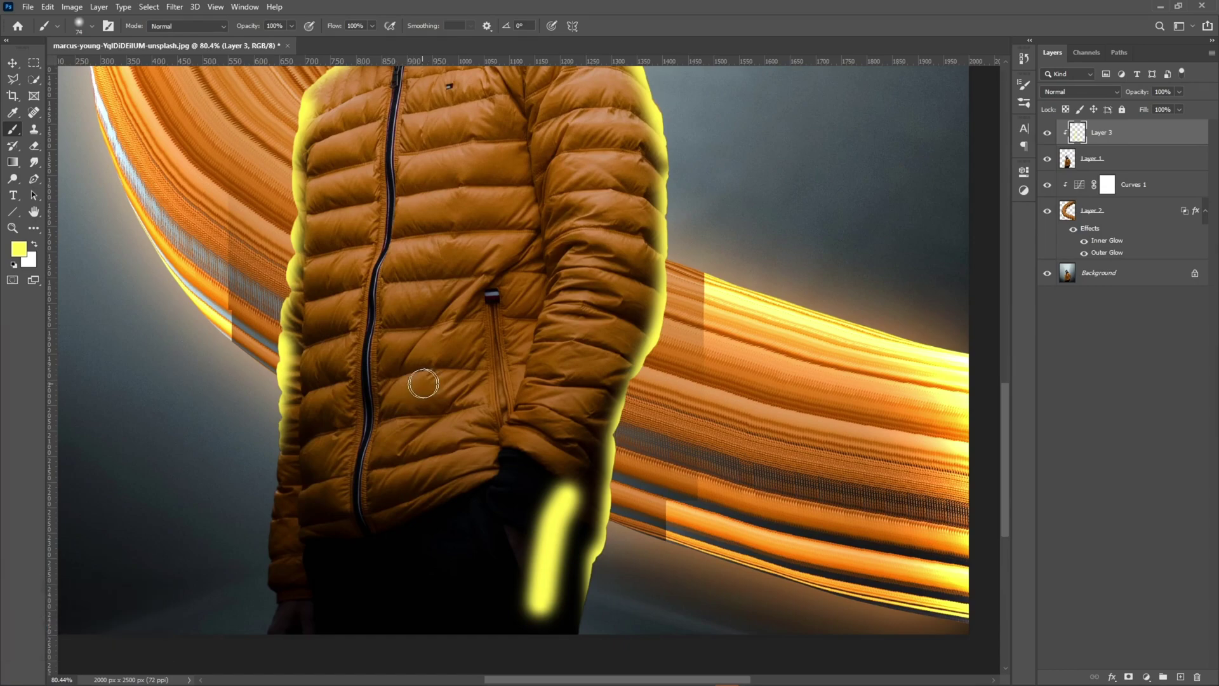
Paint a yellow stroke on the lower front of the jacket and along the hair and glasses on the side facing away from the swirl.
drag(421, 380, 394, 503)
drag(547, 287, 571, 461)
drag(524, 133, 582, 262)
drag(538, 129, 548, 171)
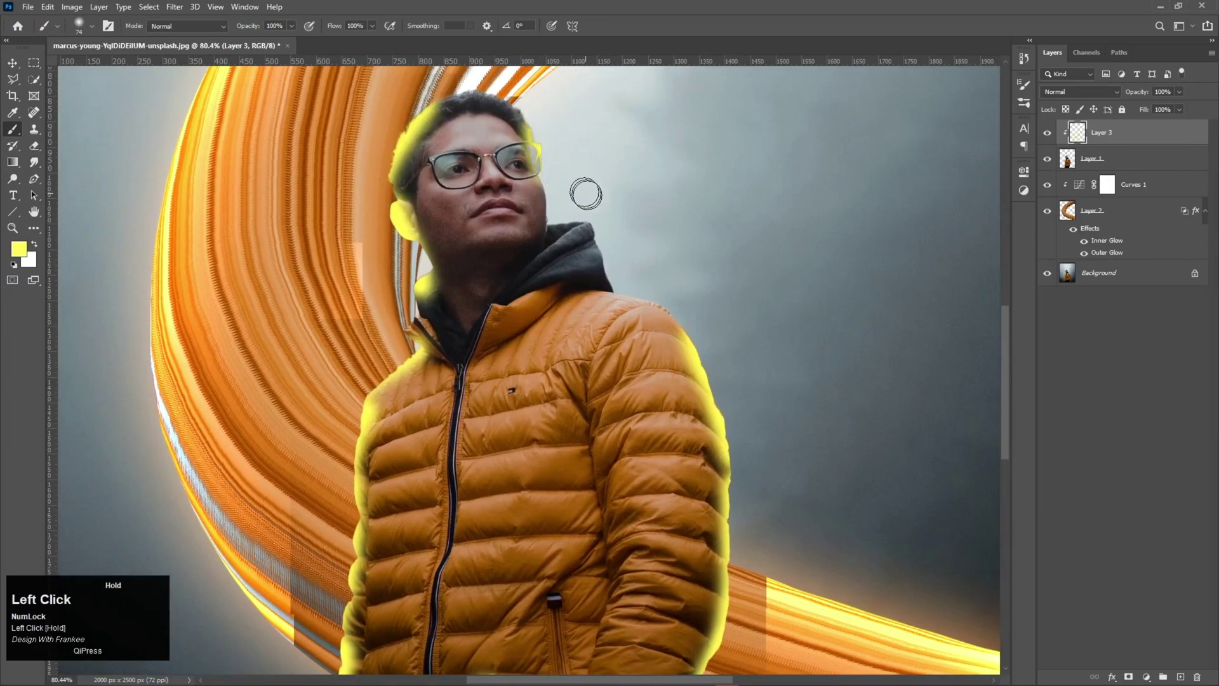
Paint a yellow rim over the hood and shoulder, and add long highlight strokes on the upper sleeve and chest.
mouse_move(580, 217)
mouse_down()
mouse_move(617, 305)
mouse_move(687, 343)
mouse_up()
mouse_move(564, 423)
mouse_down()
mouse_move(564, 402)
mouse_move(623, 353)
mouse_up()
drag(676, 310, 703, 473)
drag(608, 337, 621, 477)
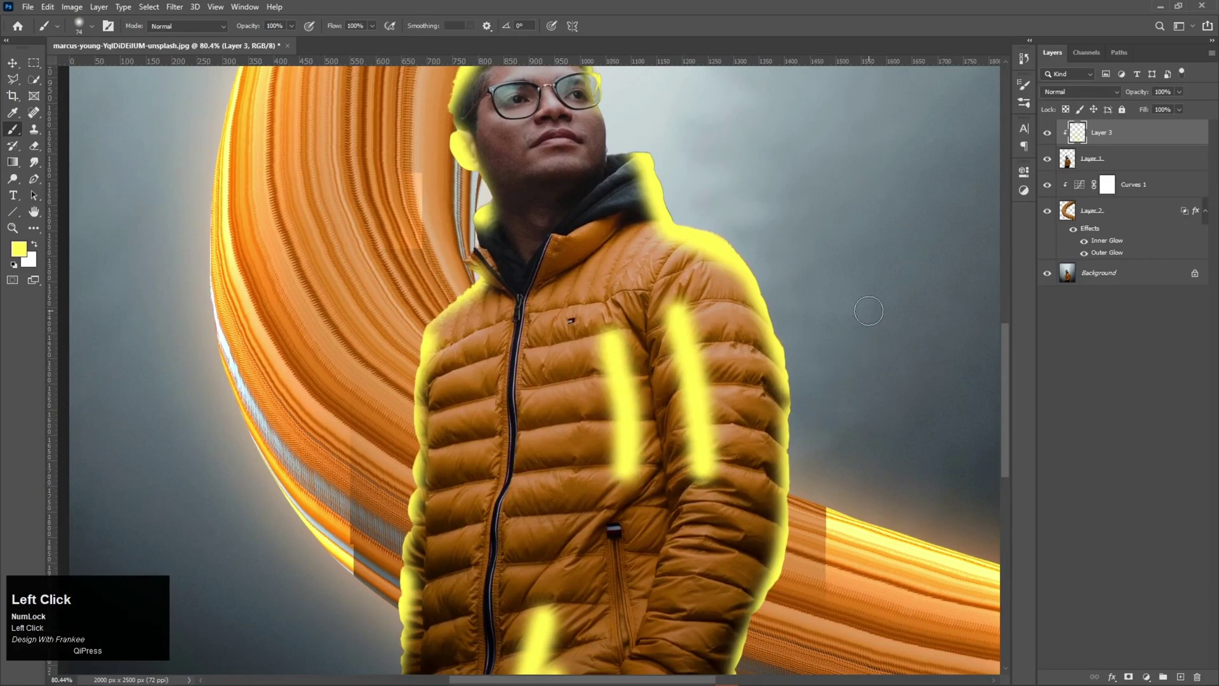
Set the yellow paint layer to Overlay blending at 70% opacity, and switch the swirl layer off and on again.
click(1075, 89)
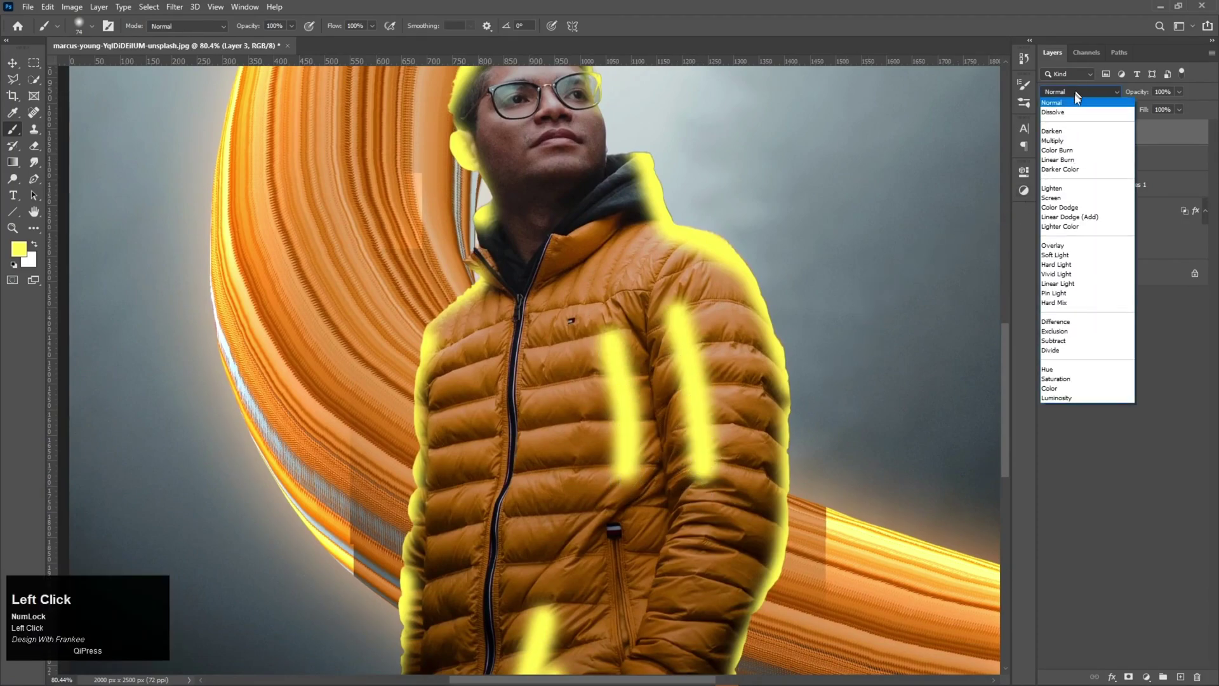
click(1055, 247)
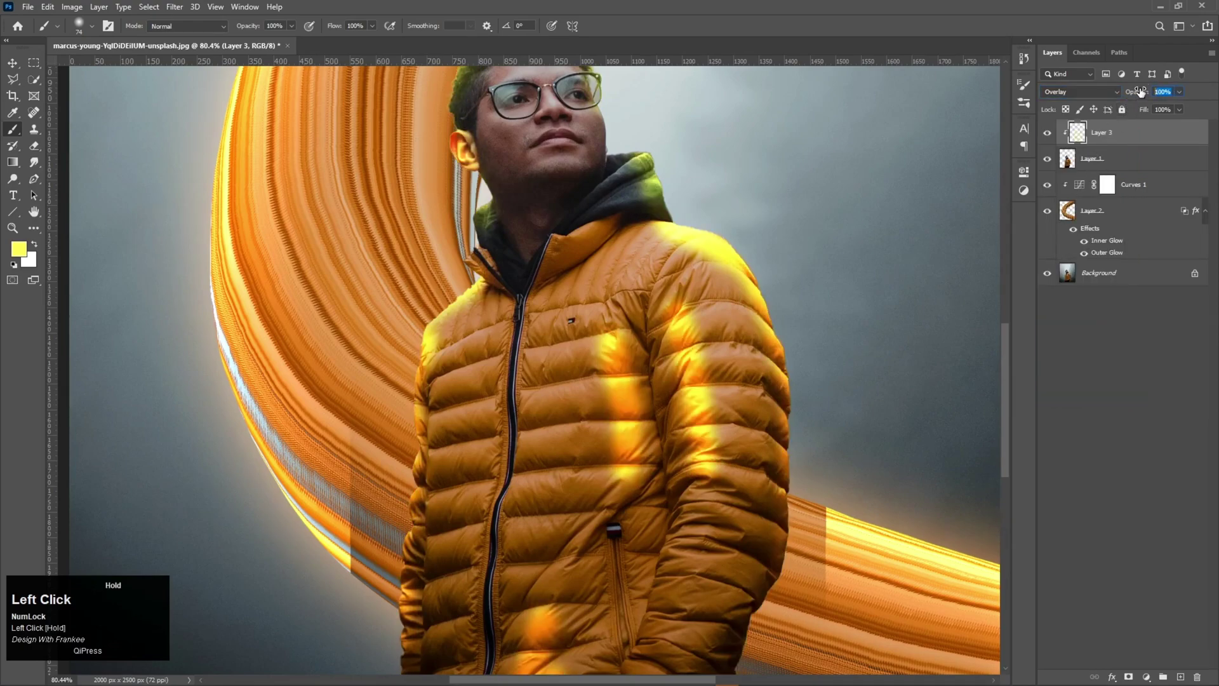
text(70)
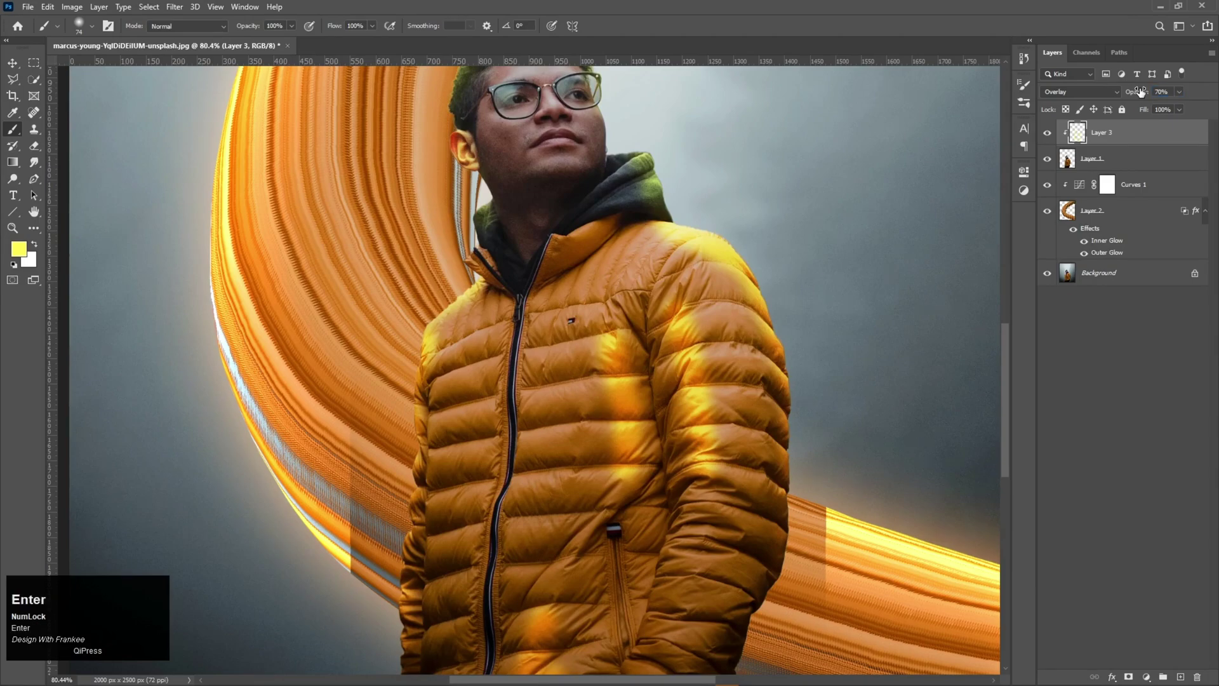
scroll(740, 444, down, 3)
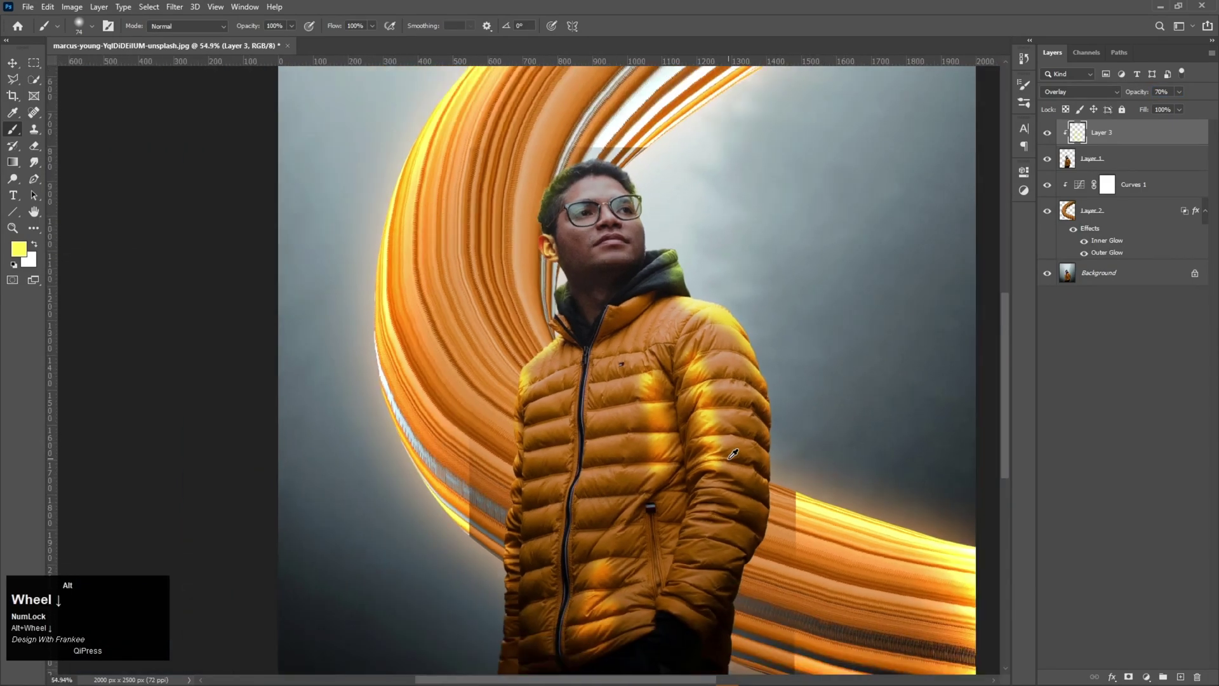
scroll(734, 453, down, 1)
click(1048, 212)
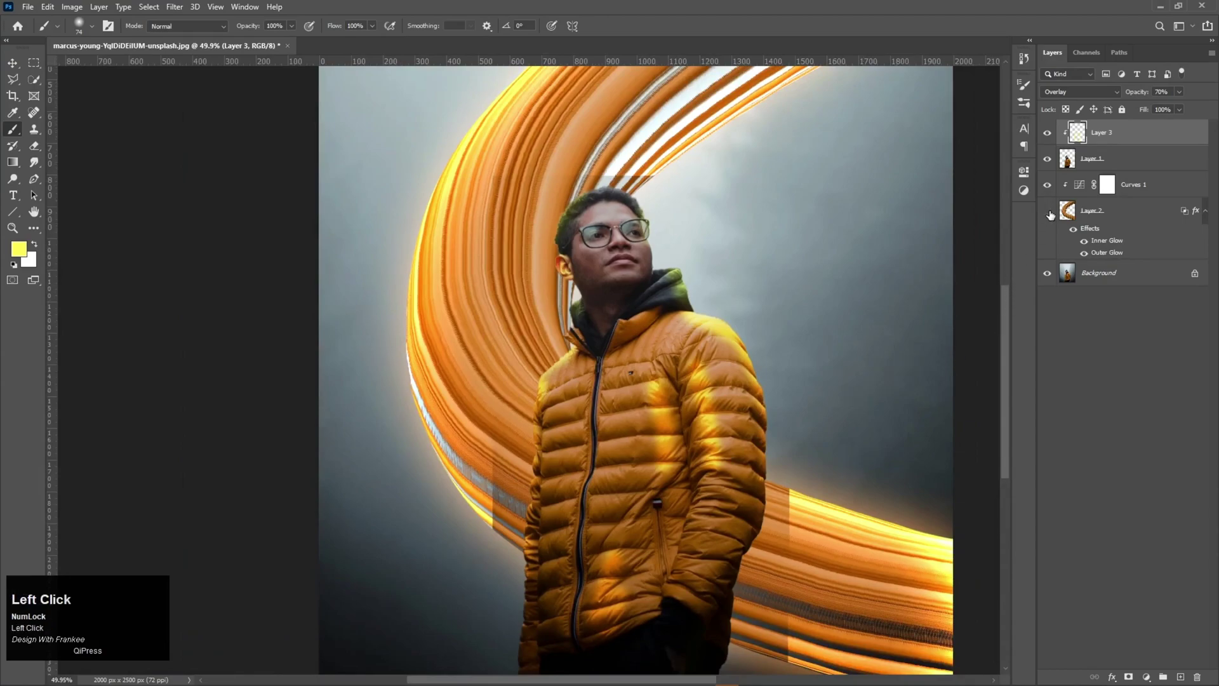
click(1049, 212)
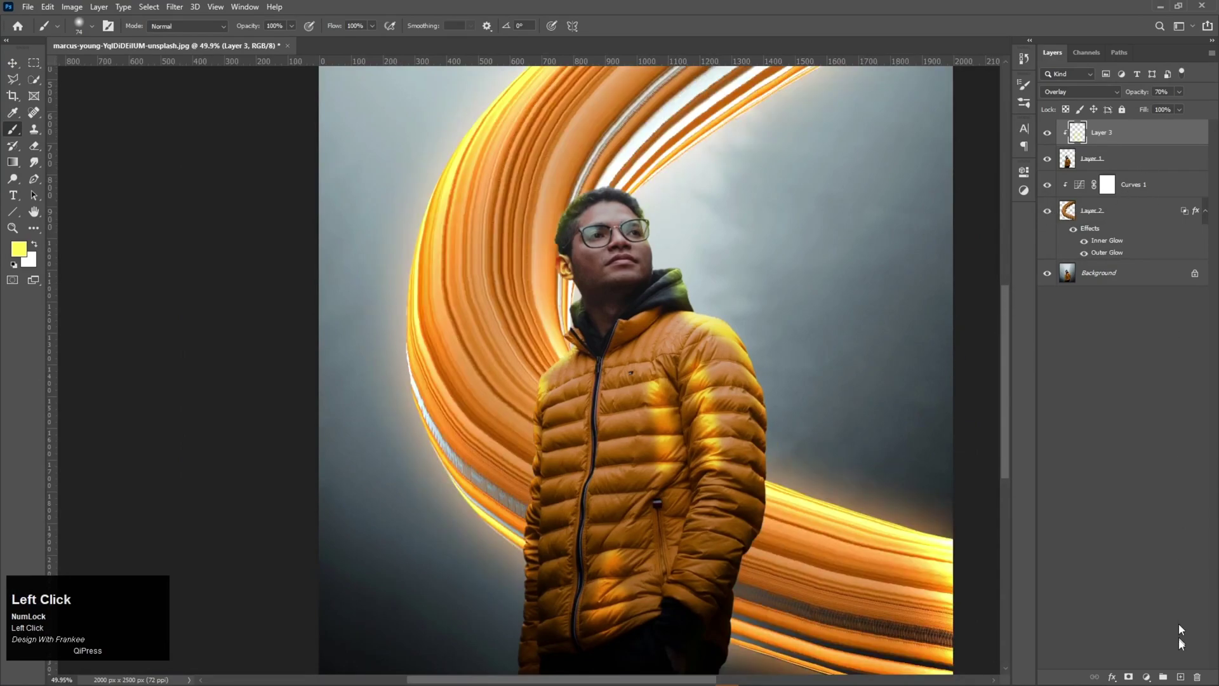
Add another new layer above the Overlay highlights and clip it to the man's cut-out layer.
click(1181, 677)
right_click(1102, 139)
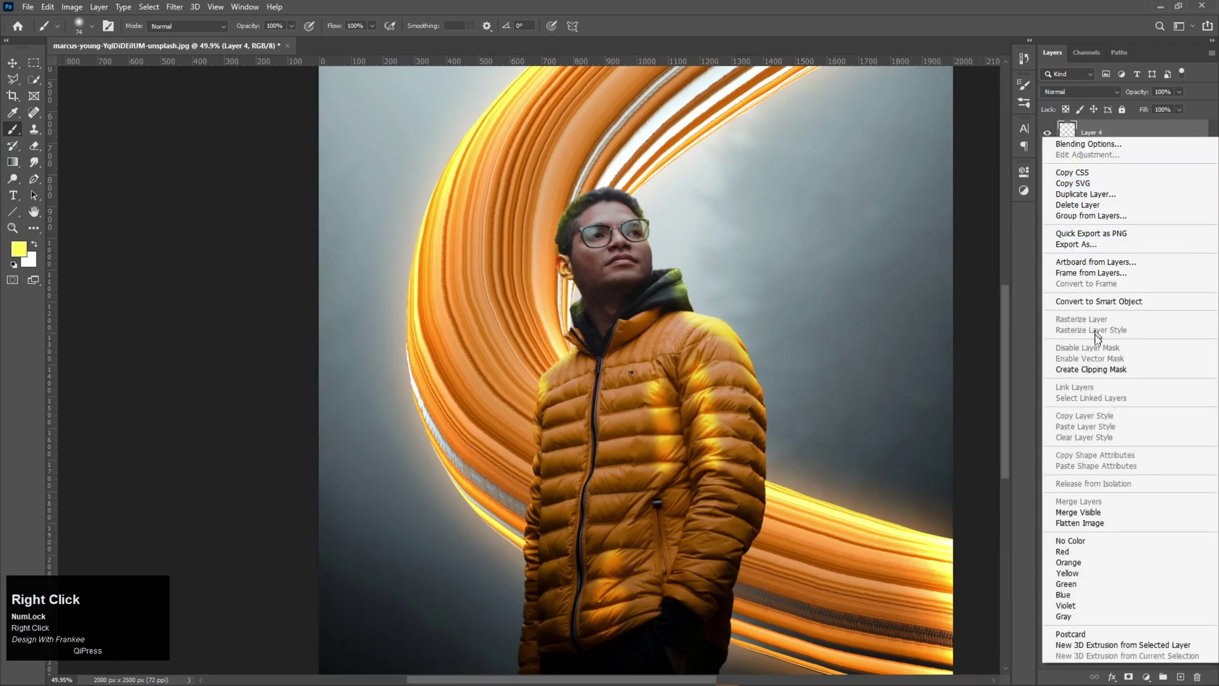
click(1092, 368)
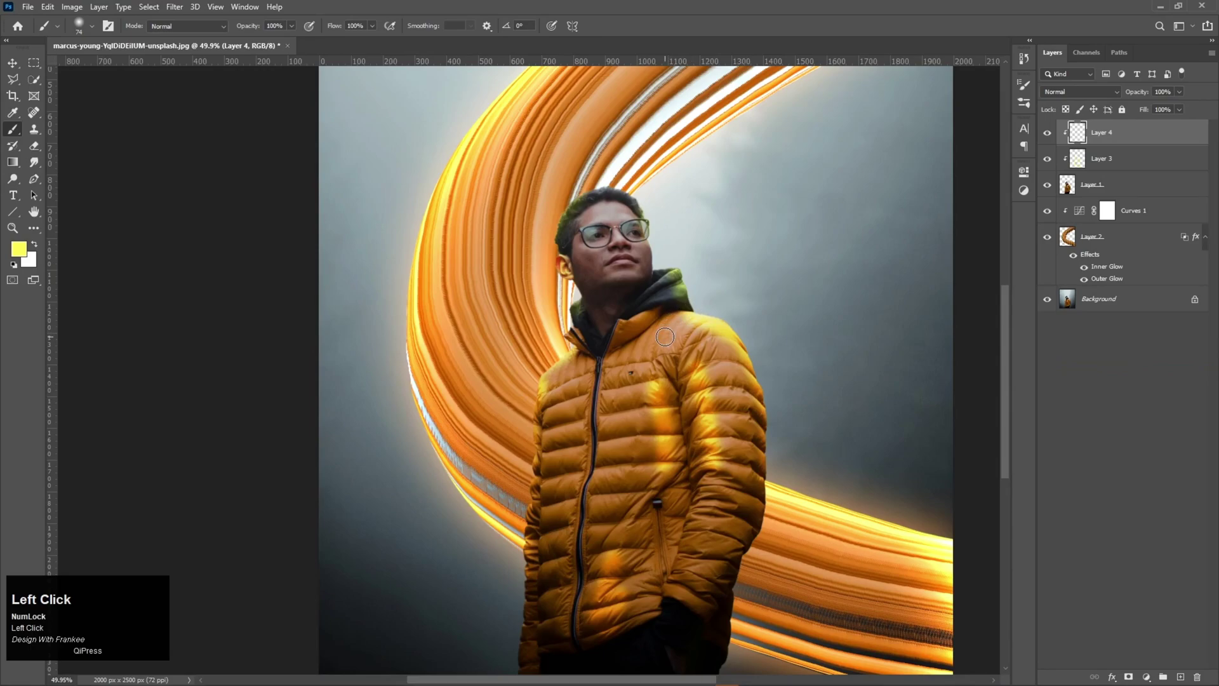
Reduce the soft brush to 43 px and paint yellow rim light over the top of the hair and the hood edge beside the neck.
scroll(665, 337, up, 1)
scroll(665, 336, up, 3)
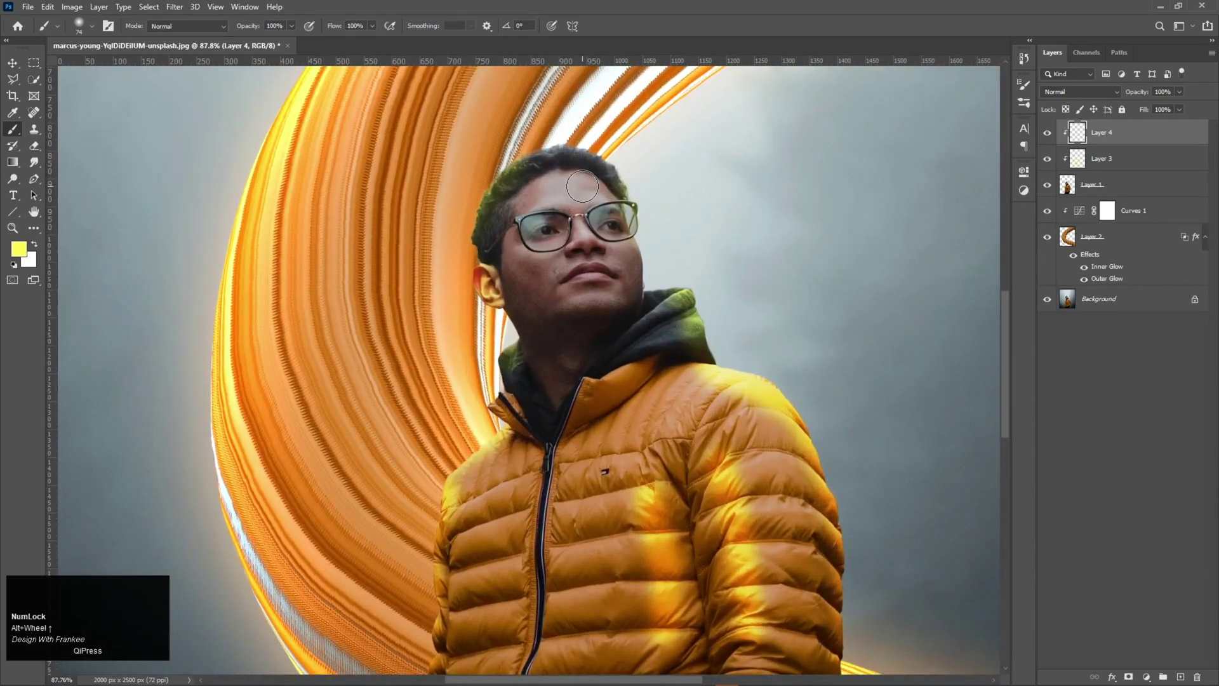
scroll(580, 190, up, 1)
alt+right_click(585, 141)
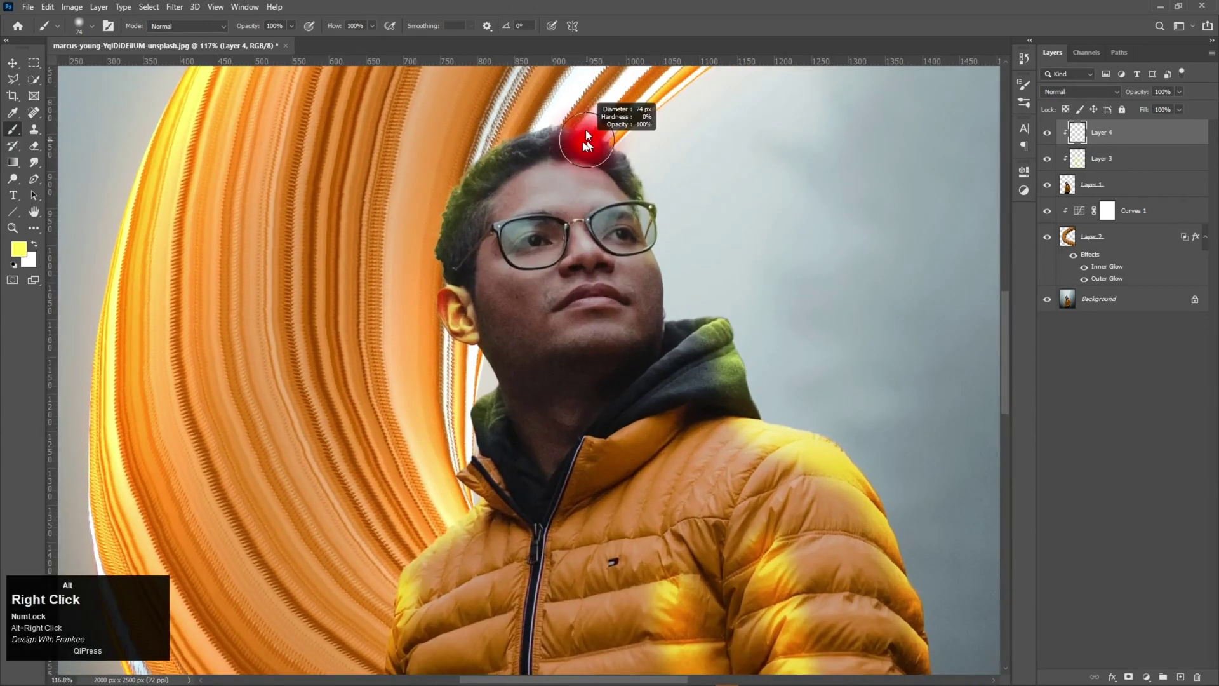
mouse_move(490, 152)
mouse_down()
mouse_move(559, 132)
mouse_move(631, 143)
mouse_move(642, 168)
mouse_move(603, 119)
mouse_up()
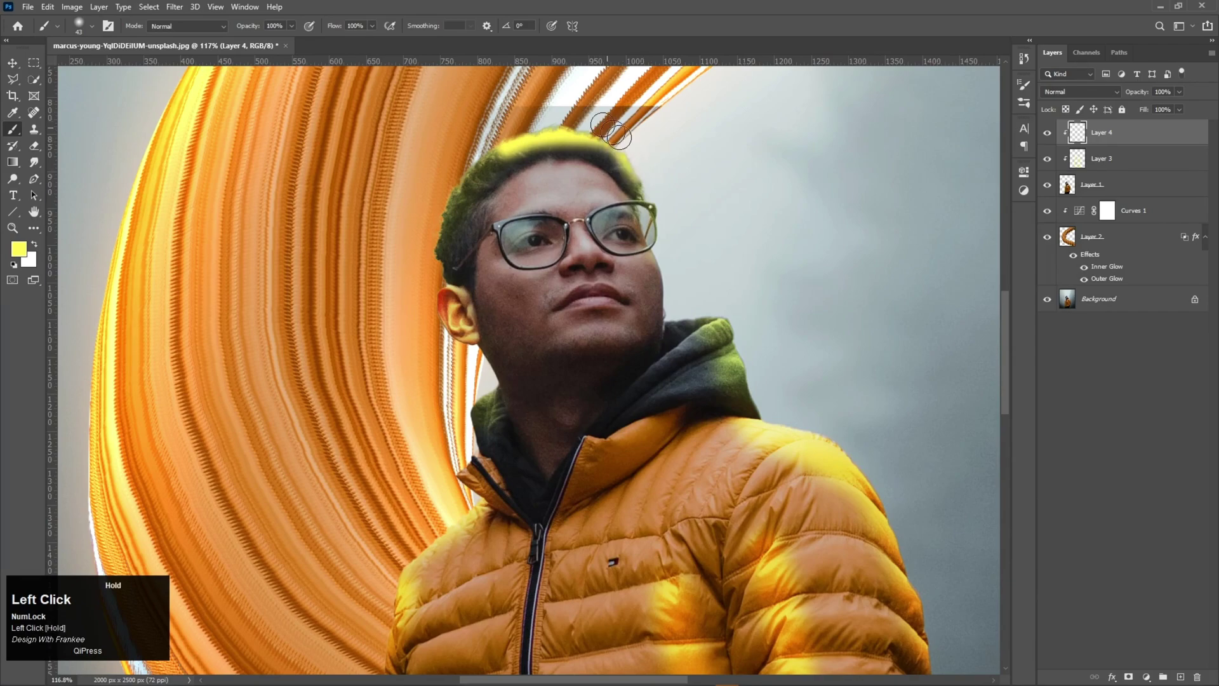
mouse_move(757, 384)
mouse_down()
mouse_move(677, 308)
mouse_move(578, 178)
mouse_up()
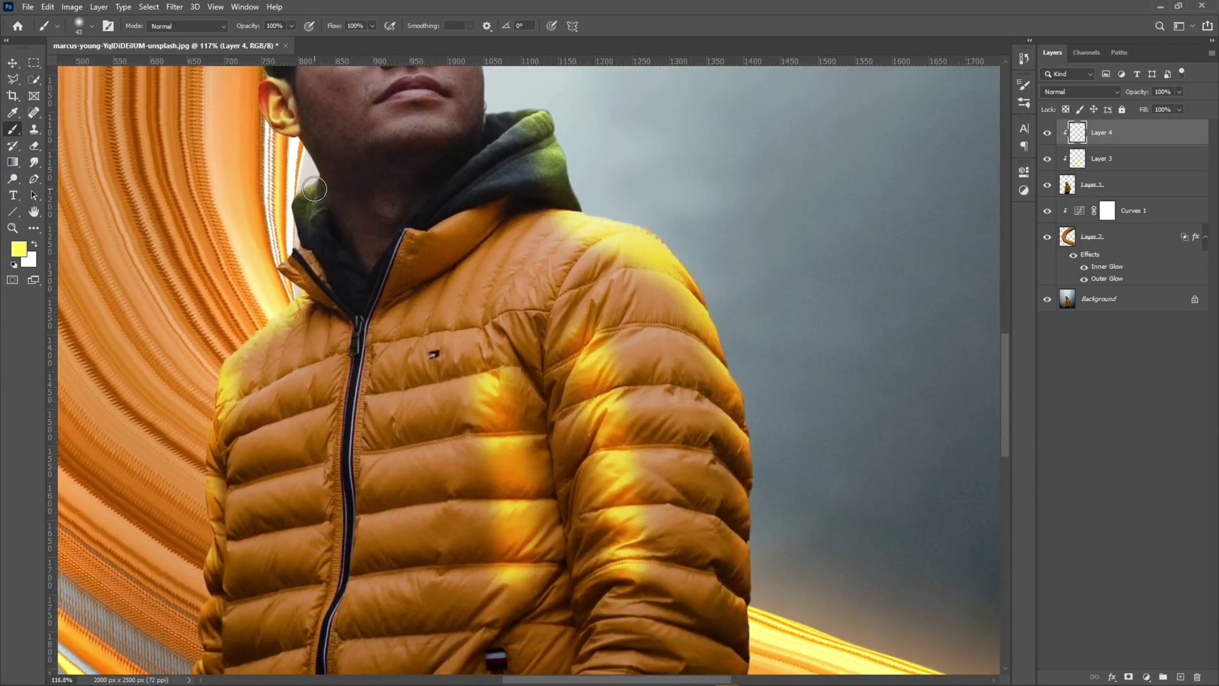
drag(314, 189, 301, 244)
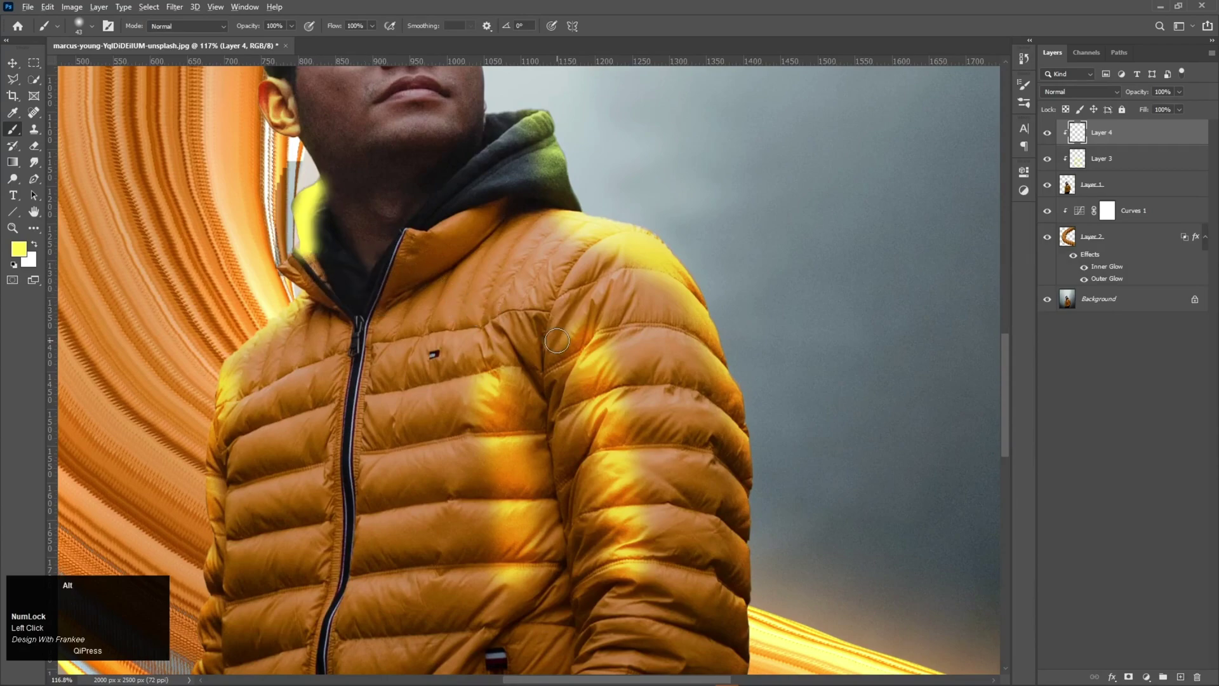
Paint a yellow rim along the outer edge of the sleeve, from the cuff up to the shoulder.
scroll(556, 340, down, 2)
drag(631, 497, 559, 341)
drag(621, 380, 562, 611)
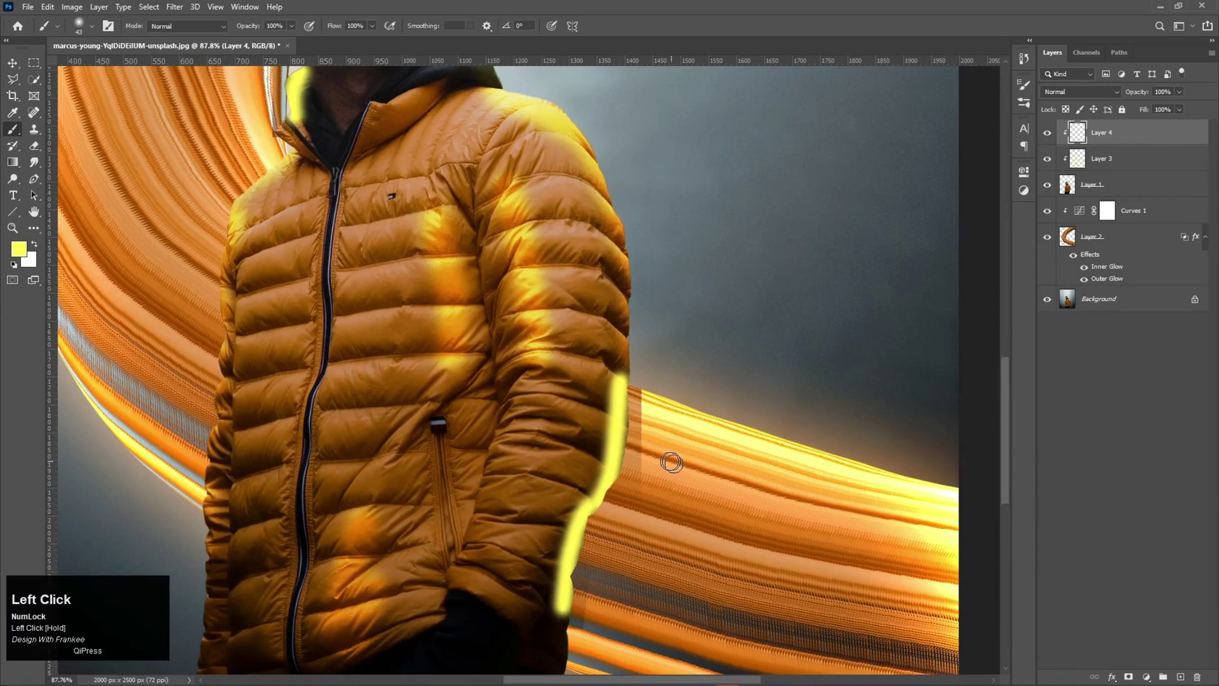
mouse_move(635, 400)
mouse_down()
mouse_move(631, 226)
mouse_move(590, 159)
mouse_up()
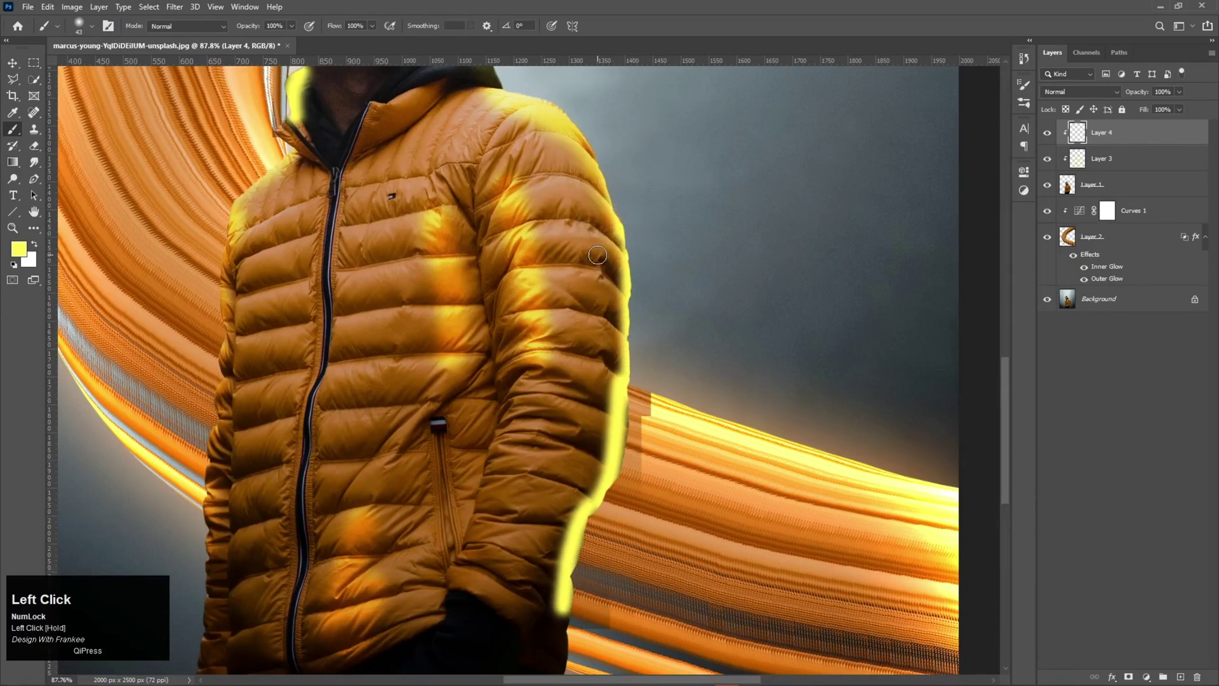
click(617, 242)
Paint short yellow strokes inward from the sleeve rim, one on each padded fold from upper arm to forearm.
mouse_move(576, 197)
mouse_down()
mouse_move(608, 206)
mouse_move(591, 199)
mouse_move(628, 262)
mouse_move(614, 246)
mouse_up()
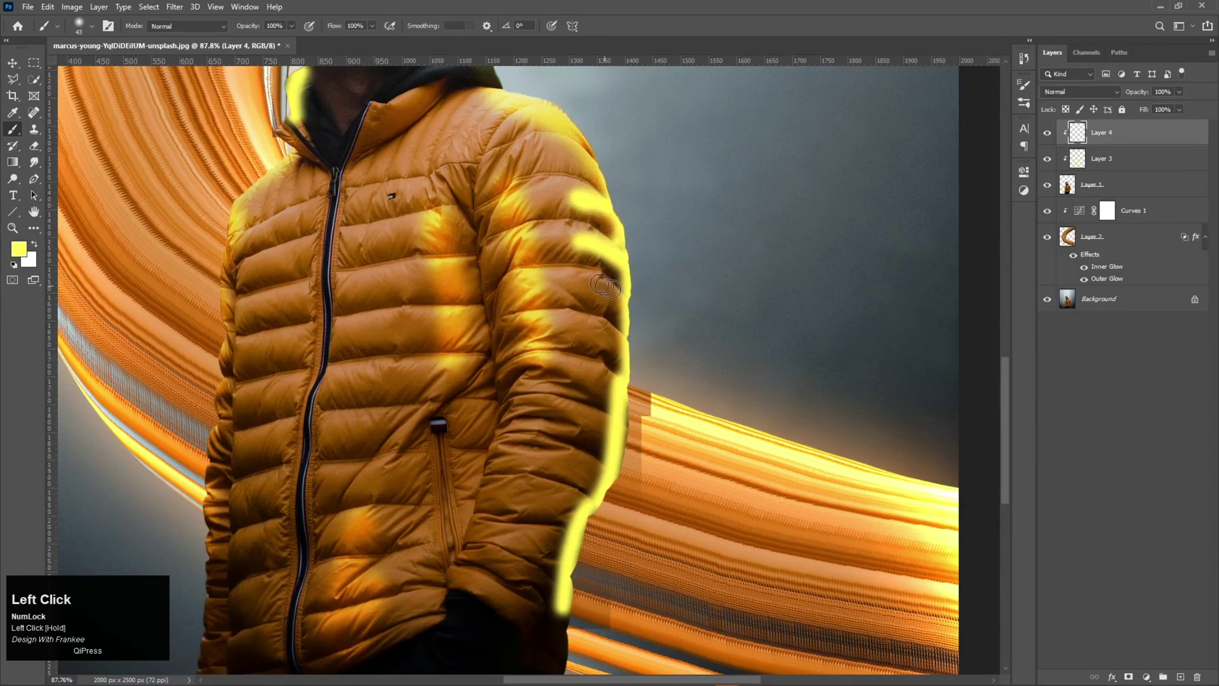
drag(628, 313, 587, 294)
drag(626, 349, 576, 344)
drag(623, 398, 583, 376)
drag(621, 434, 577, 420)
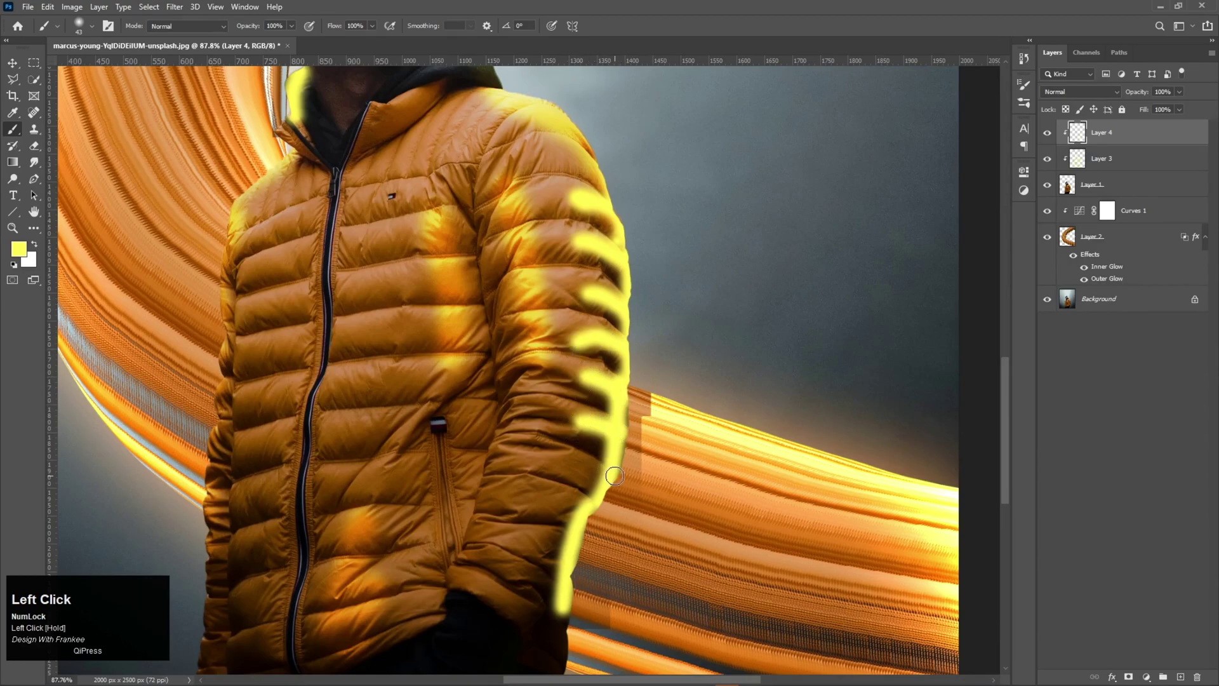
drag(612, 476, 582, 464)
Paint short yellow strokes on the jacket-front folds on the side opposite the rimmed sleeve, plus one long stroke beside the lower zipper.
drag(302, 422, 415, 404)
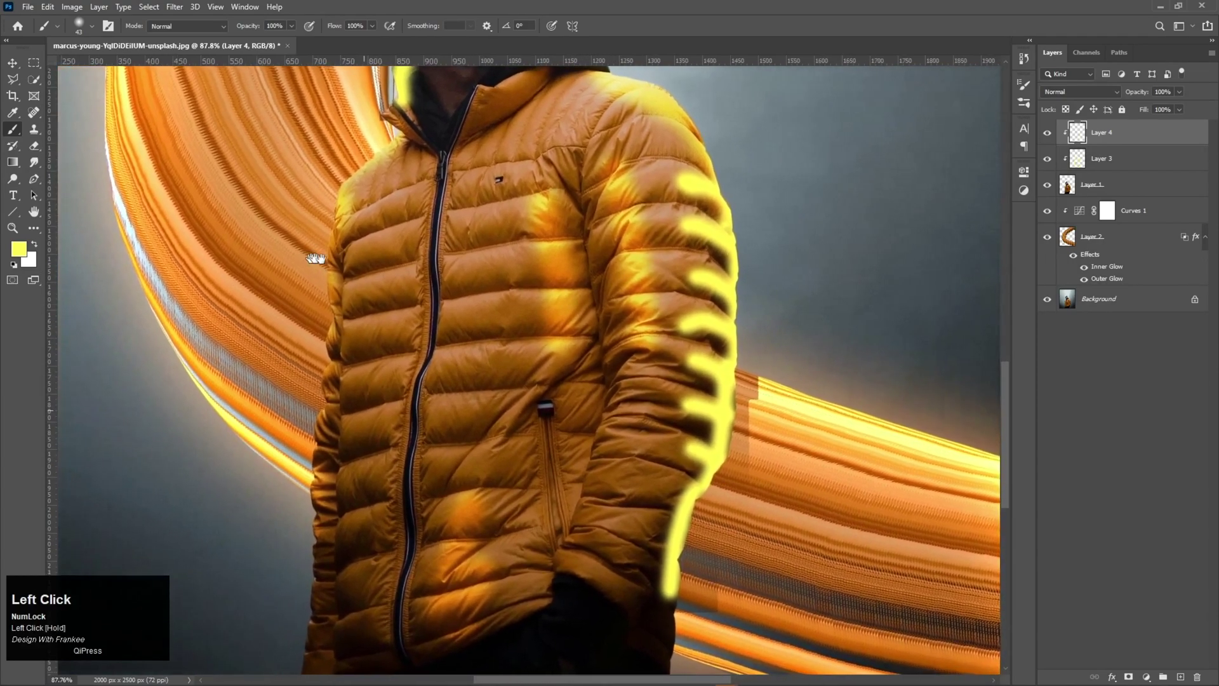
drag(344, 252, 372, 252)
drag(350, 297, 379, 285)
drag(344, 346, 387, 329)
drag(352, 388, 379, 380)
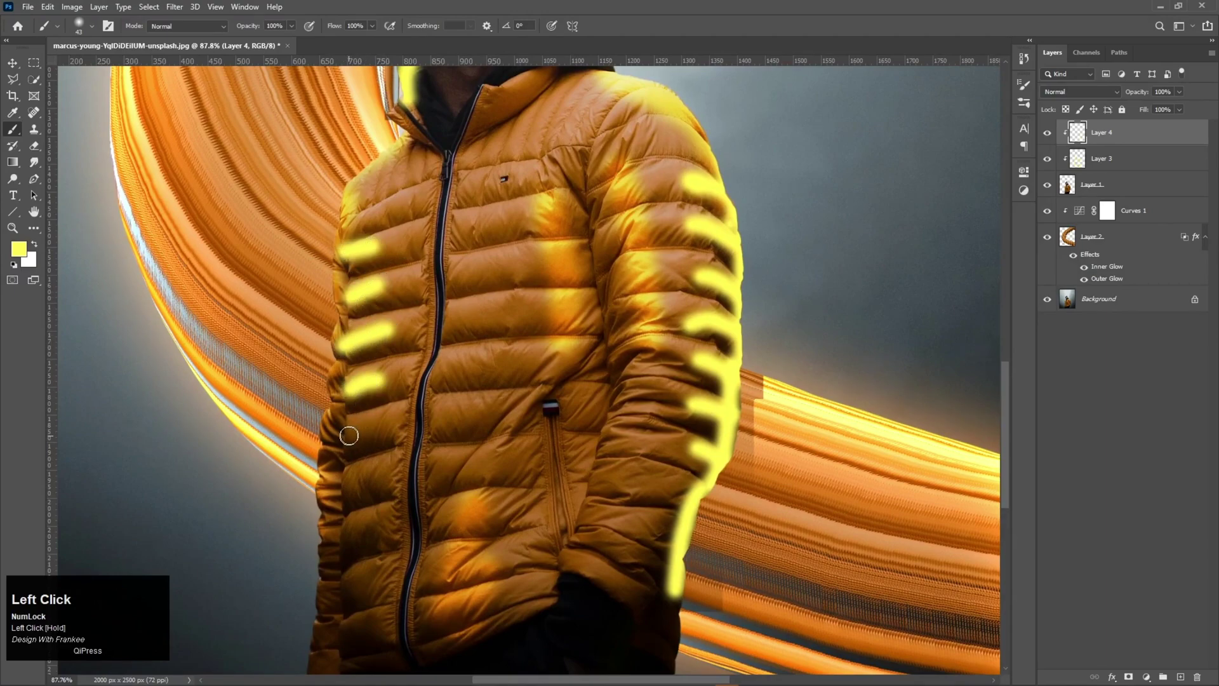
drag(349, 435, 382, 434)
mouse_move(352, 480)
mouse_down()
mouse_move(377, 480)
mouse_move(344, 485)
mouse_up()
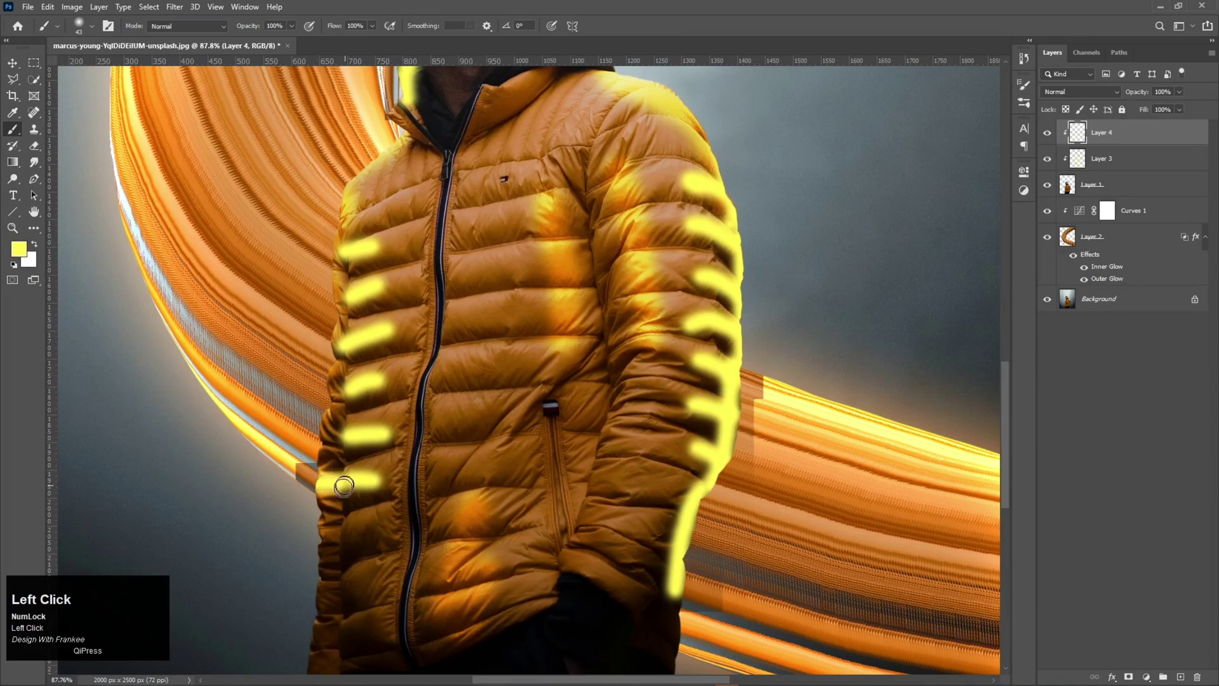
drag(345, 529, 374, 524)
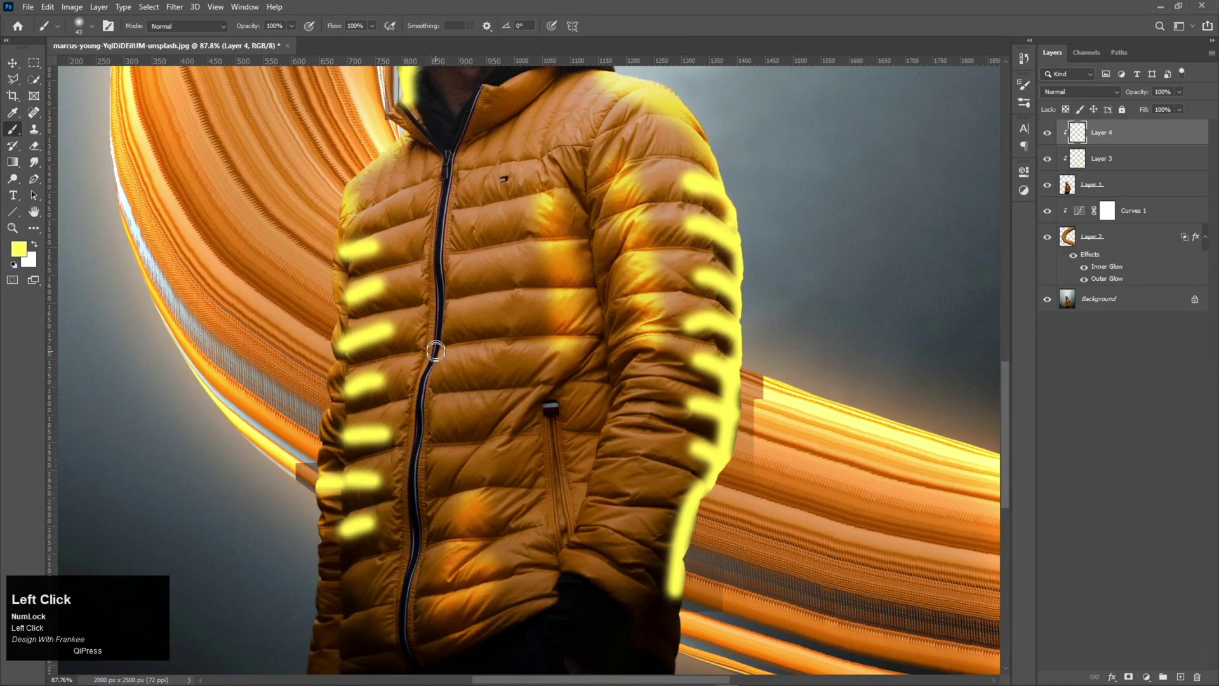
mouse_move(451, 335)
mouse_down()
mouse_move(426, 447)
mouse_move(429, 529)
mouse_up()
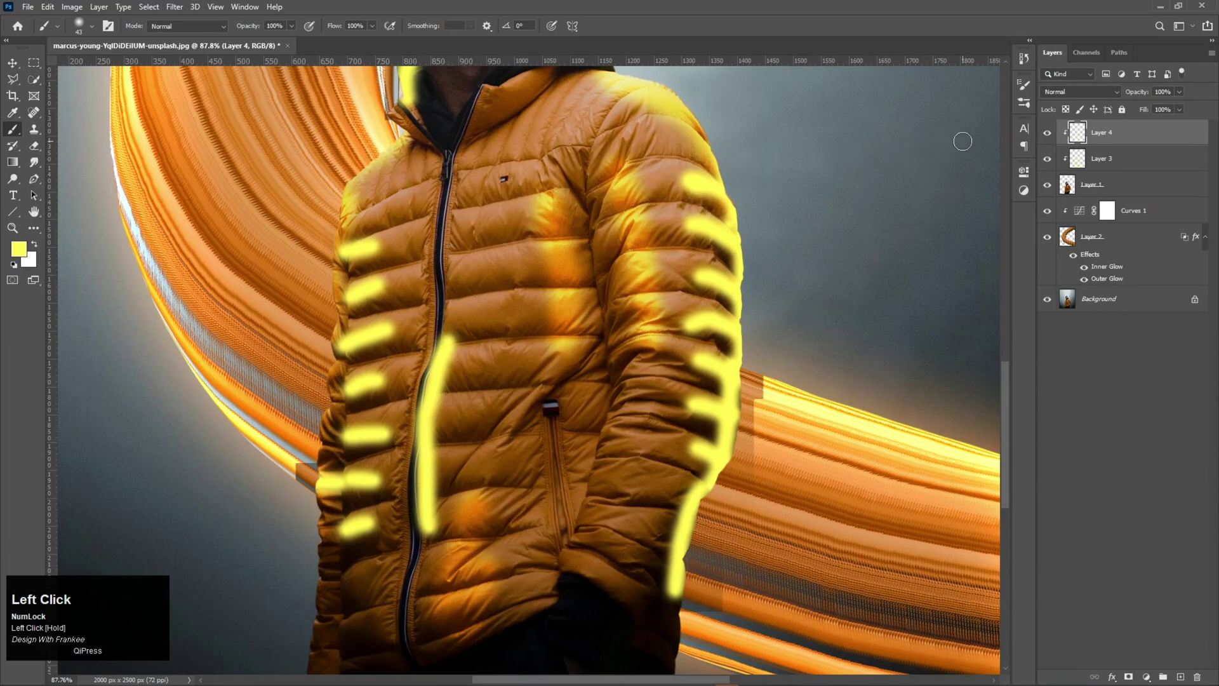
Thin the yellow fold strokes on the jacket front and the long zipper stroke with the Eraser tool.
right_click(33, 150)
click(63, 149)
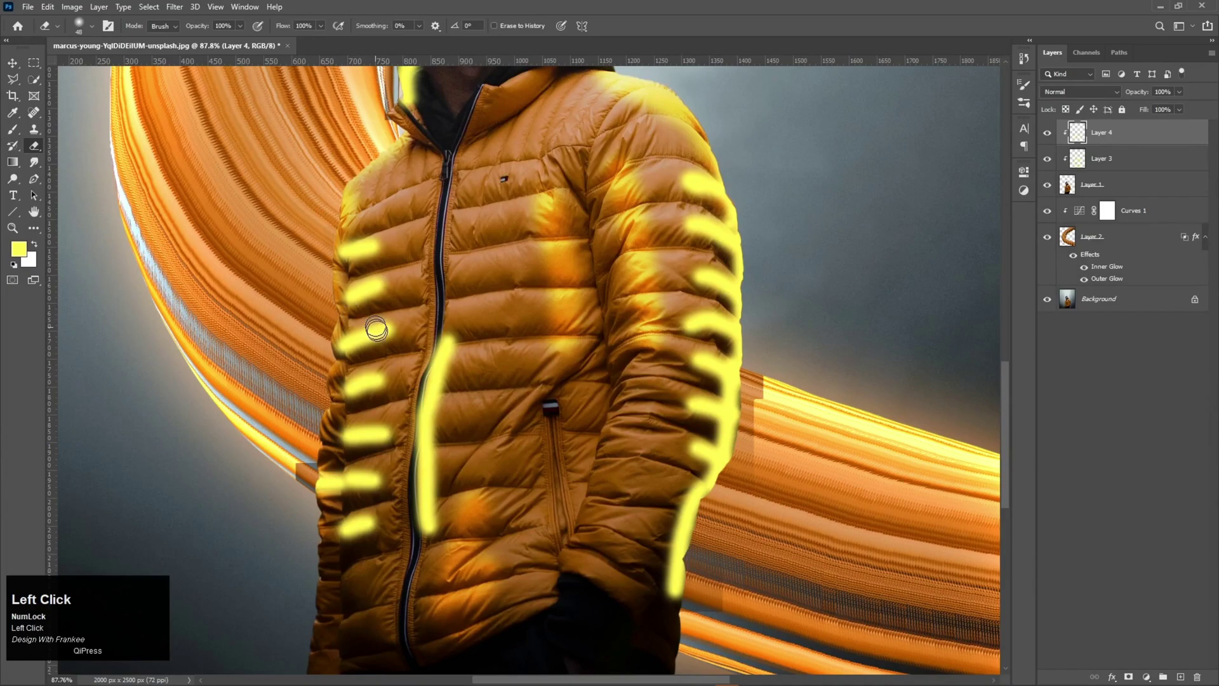
mouse_move(395, 340)
mouse_down()
mouse_move(371, 346)
mouse_move(362, 403)
mouse_move(328, 421)
mouse_up()
drag(402, 445, 326, 452)
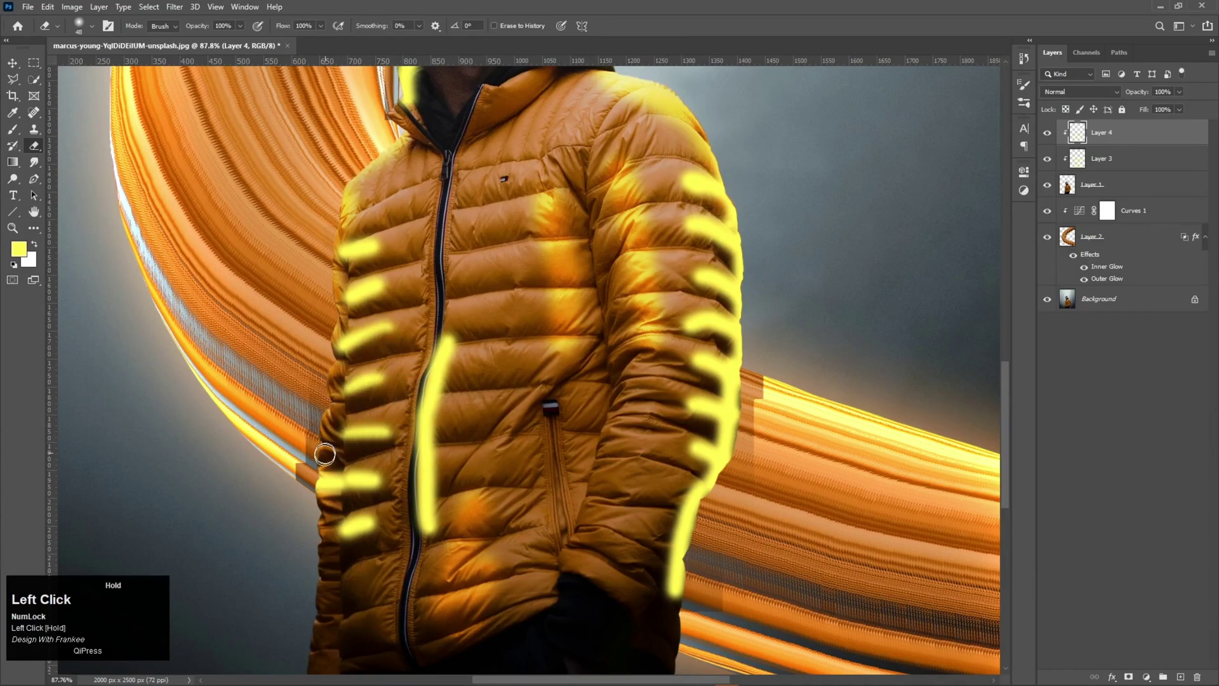
mouse_move(402, 501)
mouse_down()
mouse_move(330, 502)
mouse_move(360, 547)
mouse_up()
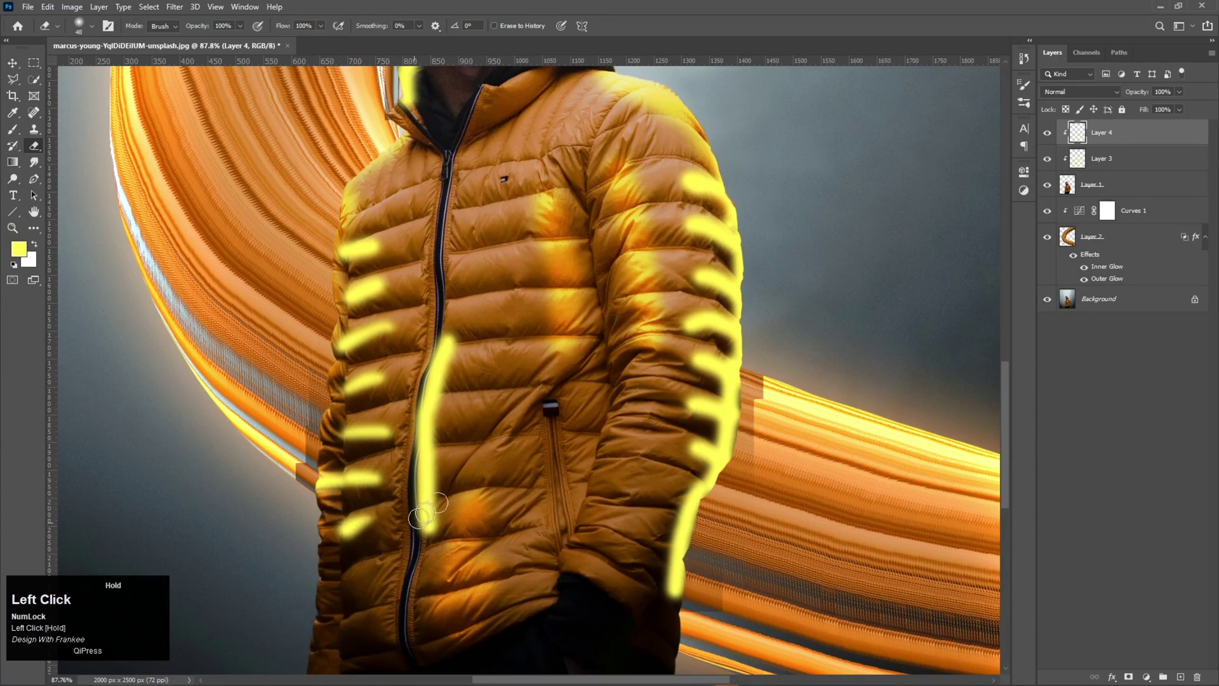
mouse_move(468, 343)
mouse_down()
mouse_move(447, 376)
mouse_move(426, 528)
mouse_up()
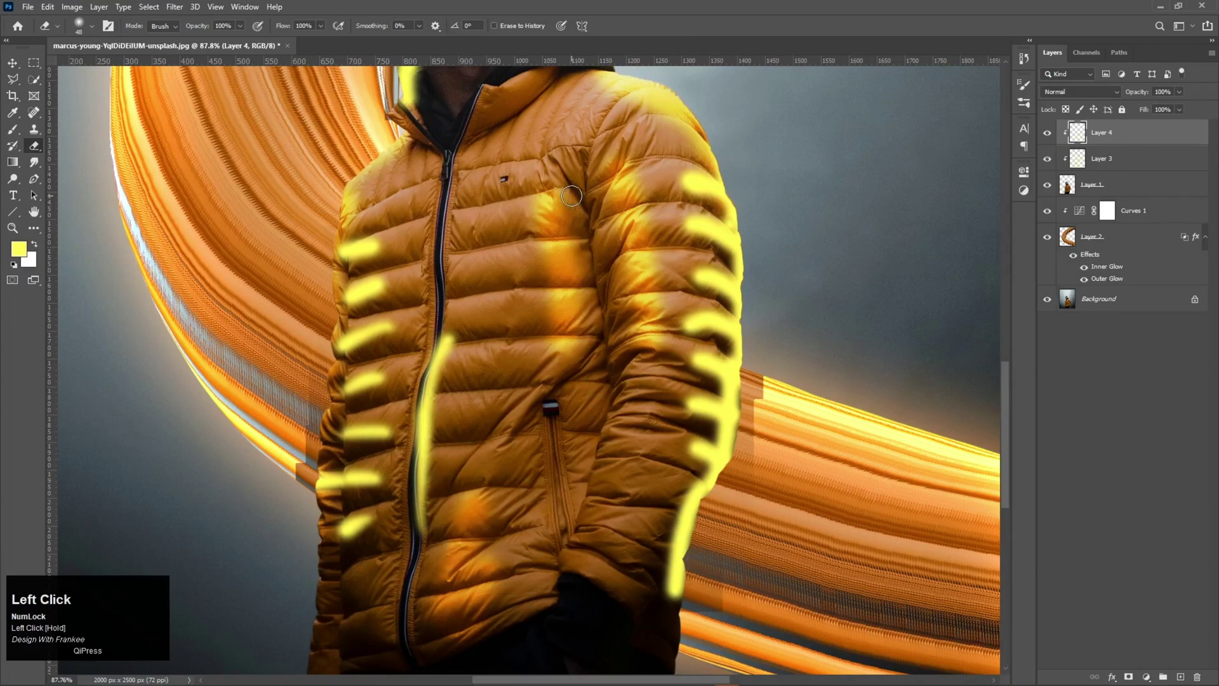
Erase the edges of the sleeve rim and its fold strokes, and trim the upper fold strokes on the jacket front.
mouse_move(691, 333)
mouse_down()
mouse_move(725, 347)
mouse_move(723, 360)
mouse_move(691, 358)
mouse_up()
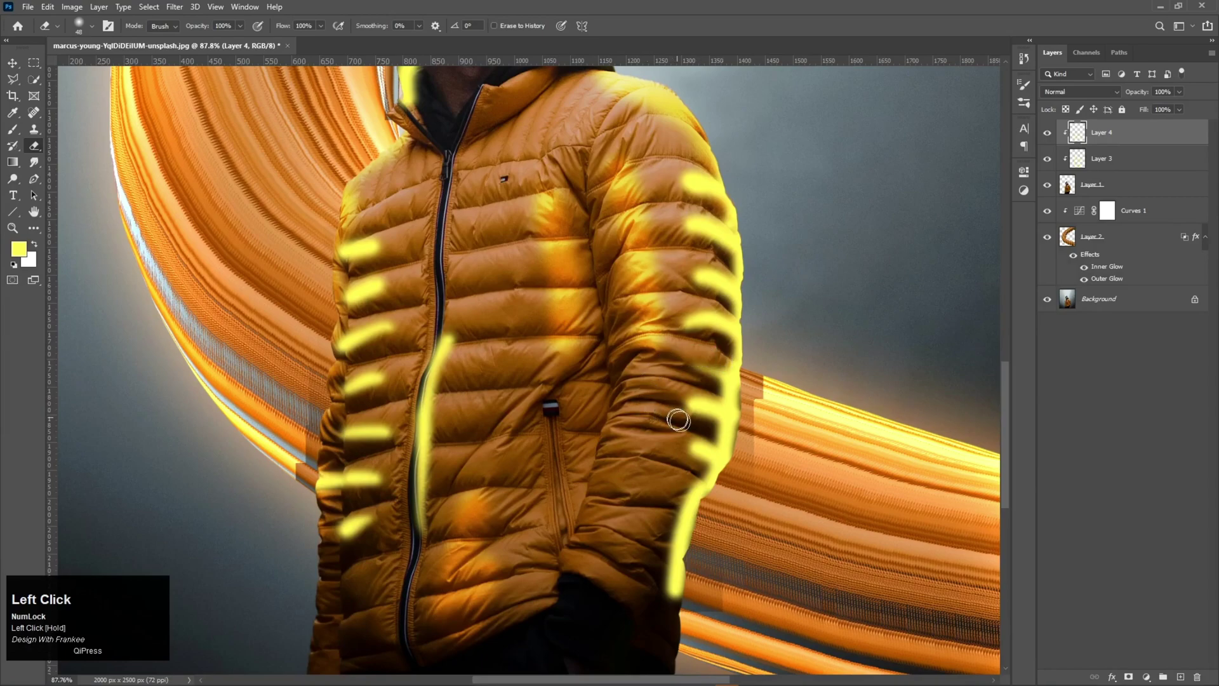
mouse_move(685, 423)
mouse_down()
mouse_move(719, 424)
mouse_move(680, 495)
mouse_move(673, 590)
mouse_up()
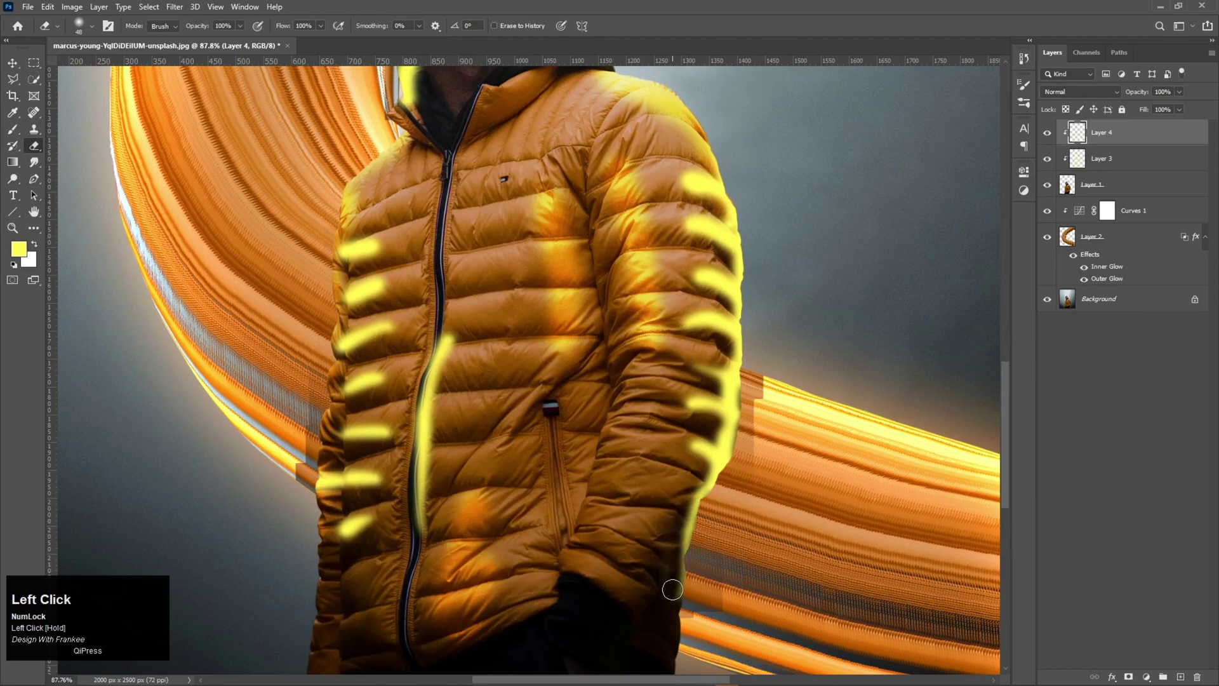
drag(671, 291, 732, 299)
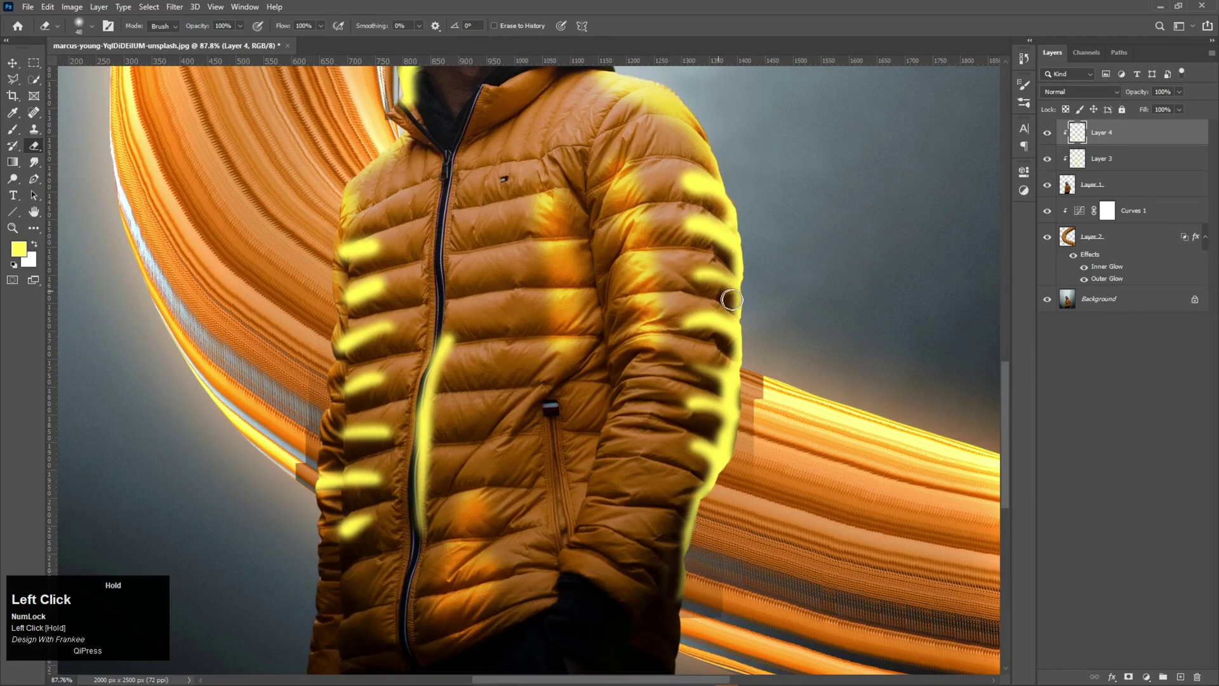
mouse_move(722, 252)
mouse_down()
mouse_move(692, 240)
mouse_move(709, 199)
mouse_move(678, 205)
mouse_up()
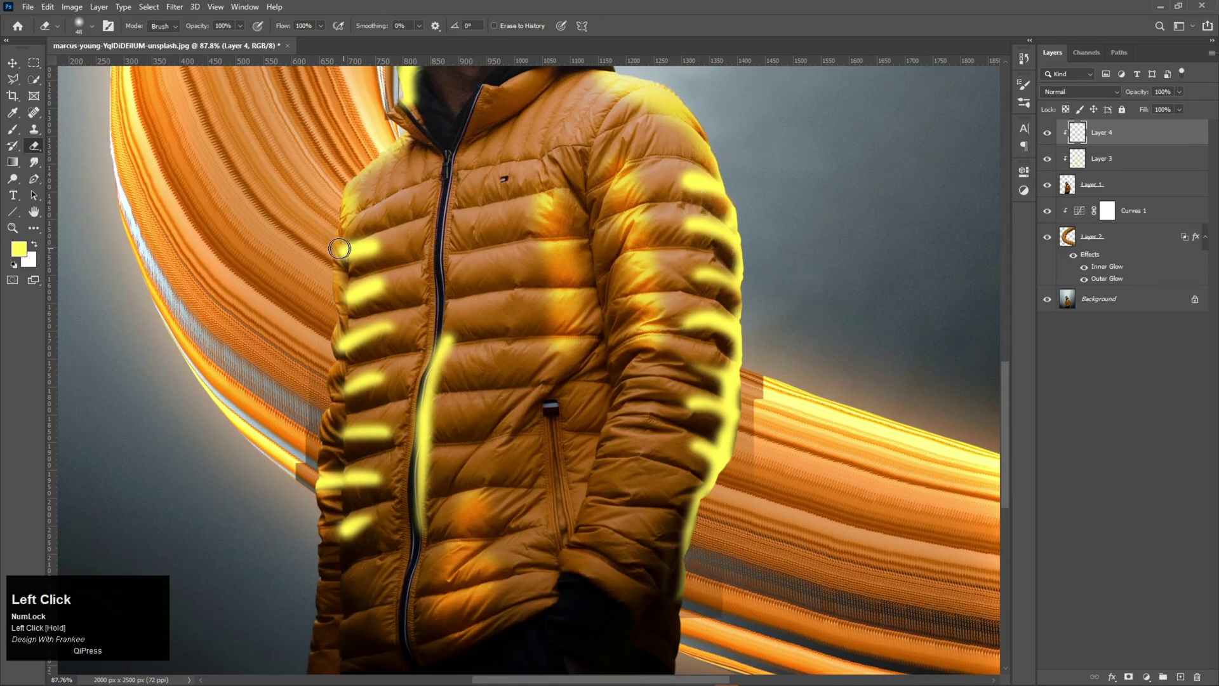
mouse_move(381, 233)
mouse_down()
mouse_move(333, 239)
mouse_move(343, 290)
mouse_move(393, 314)
mouse_up()
drag(381, 387, 354, 412)
Set the new highlight layer to Overlay blending at 40% opacity, and switch the swirl layer off and on again.
key(ctrl+0)
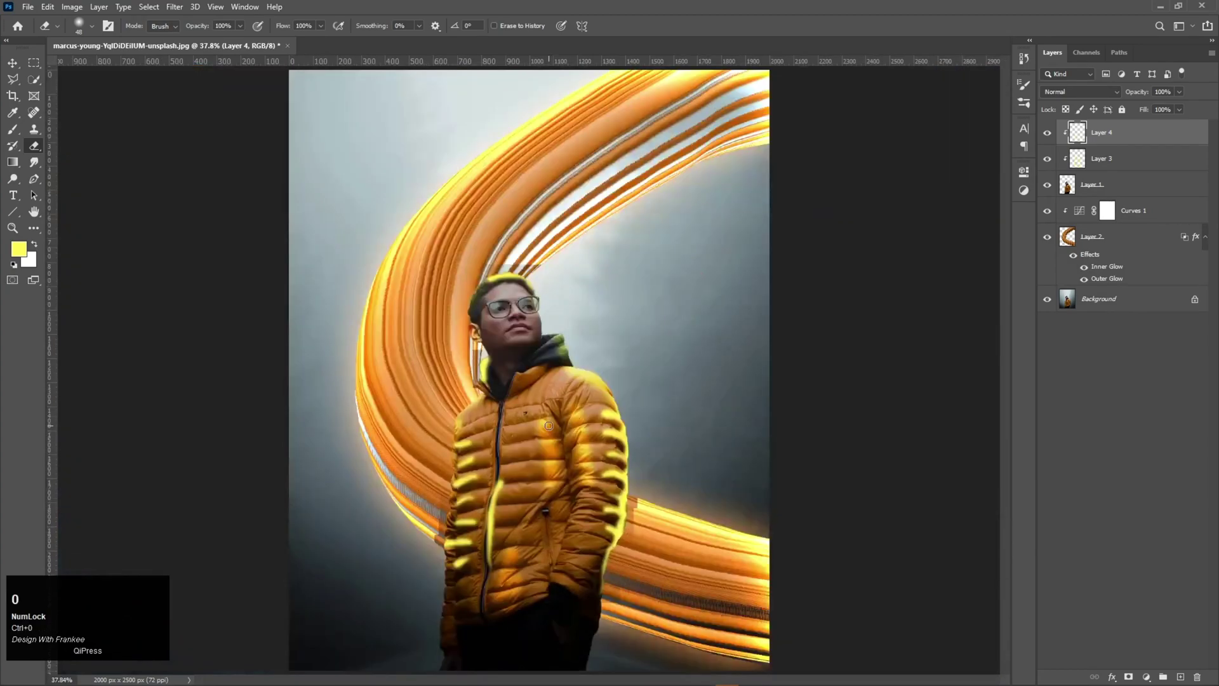
click(1072, 91)
click(1065, 248)
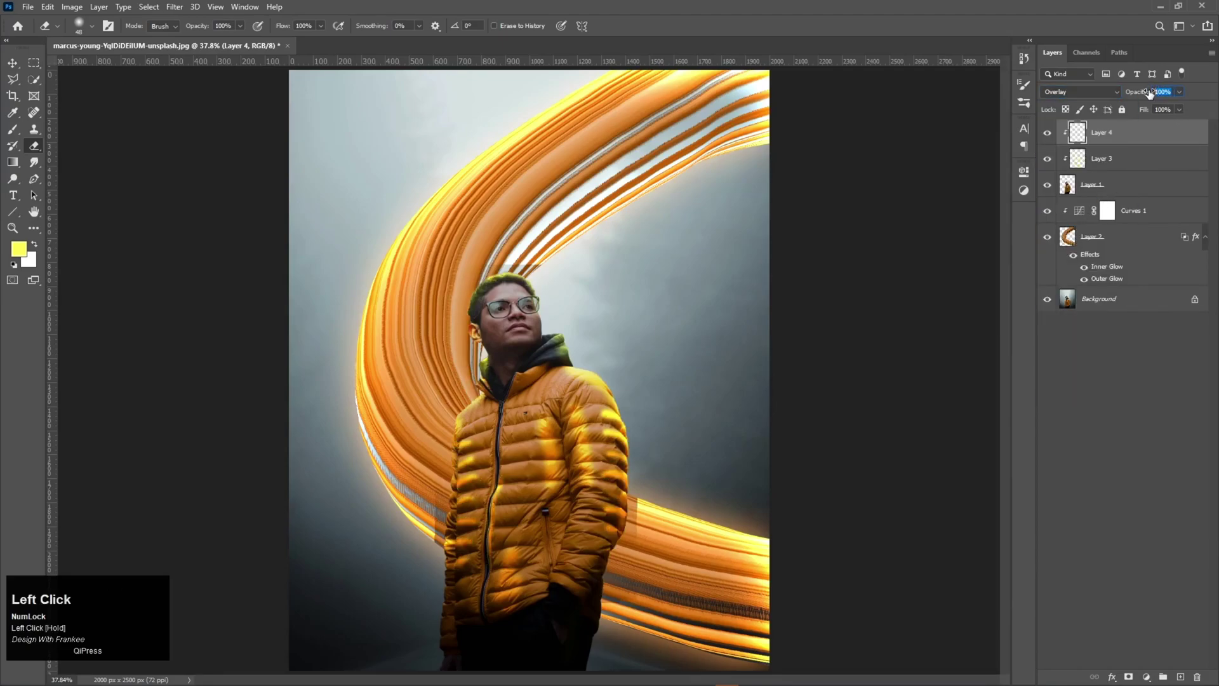
text(50)
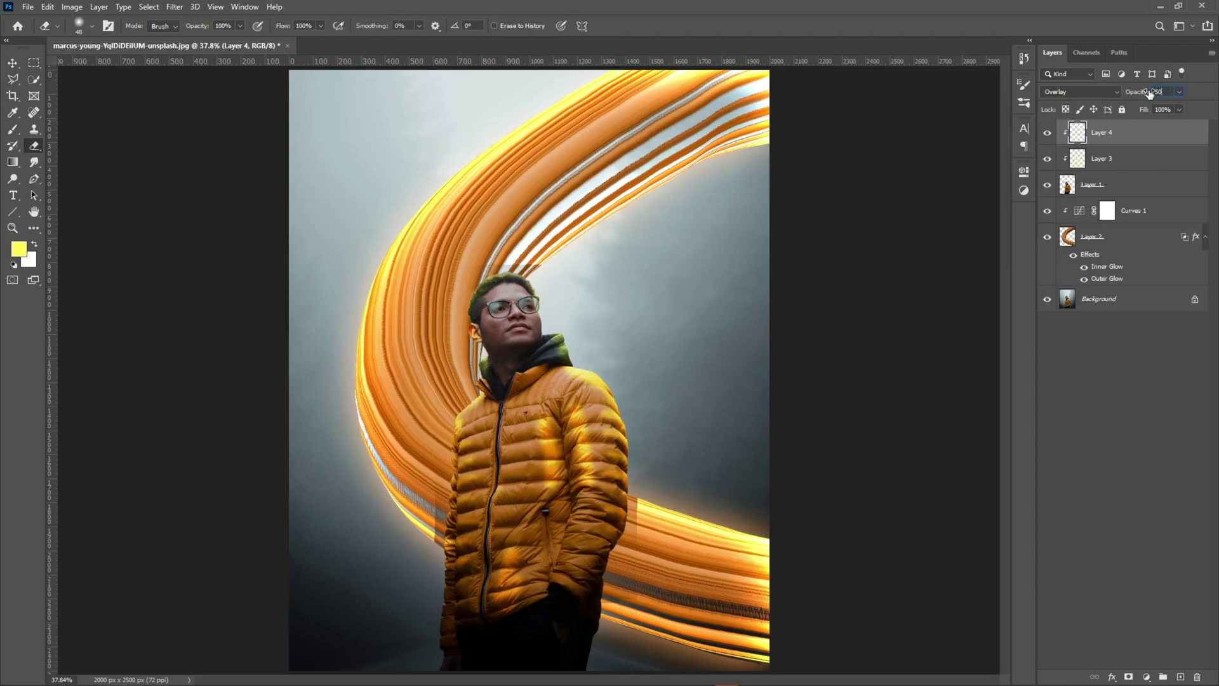
key(BackSpace)
key(BackSpace)
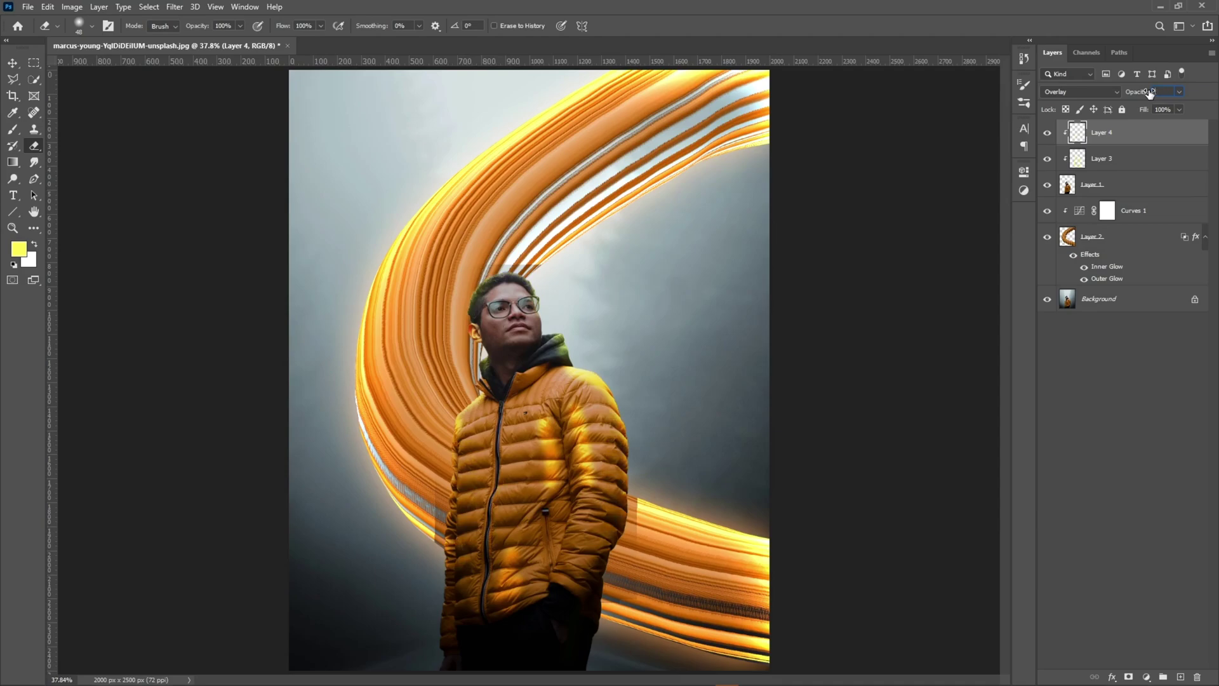
text(40)
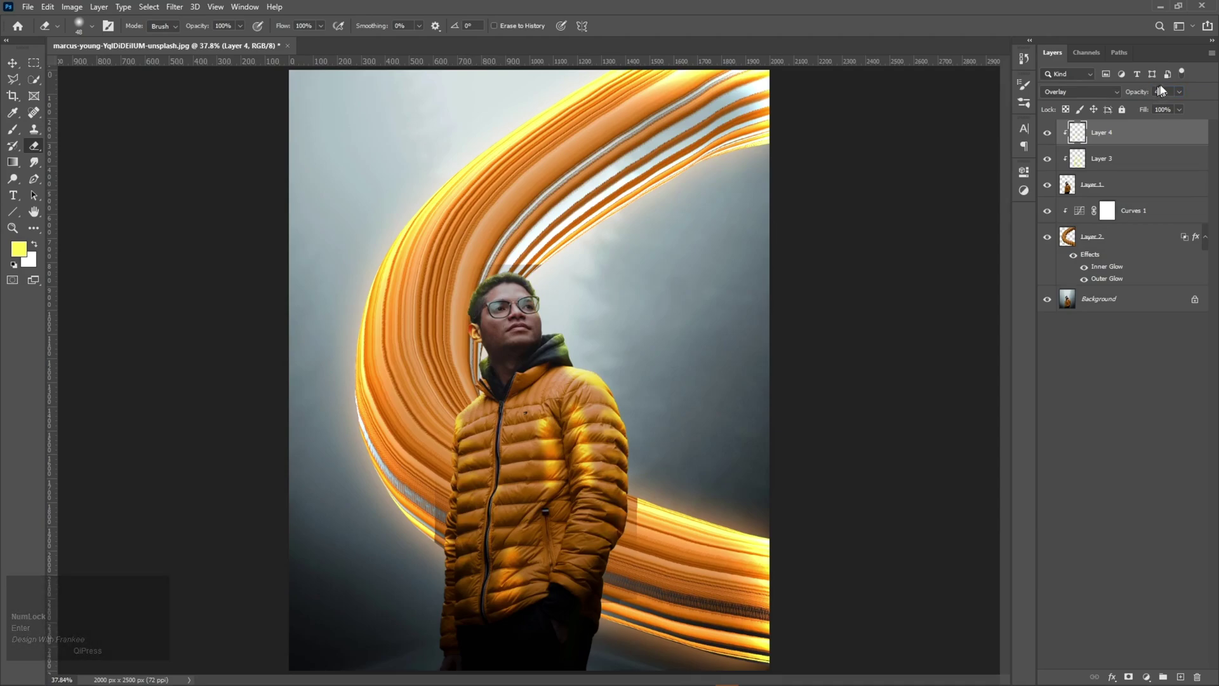
click(1051, 243)
click(1050, 243)
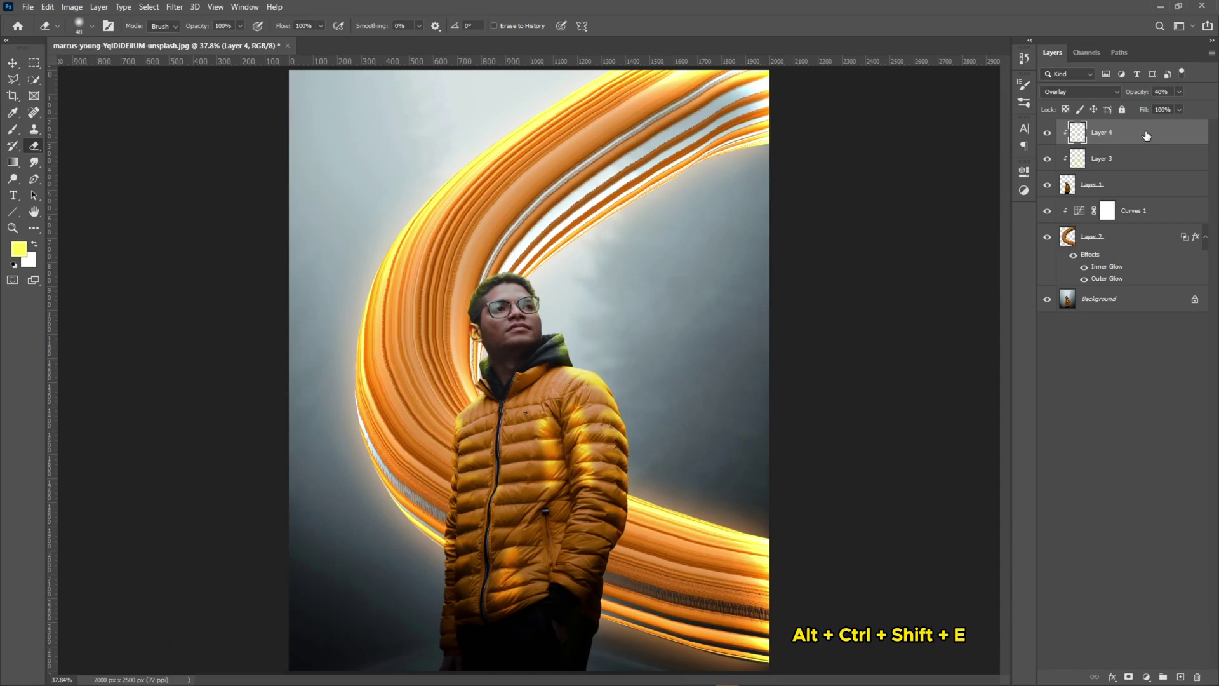
Stamp all visible layers into a new merged layer on top and convert it to a Smart Object.
key(ctrl+shift+alt+e)
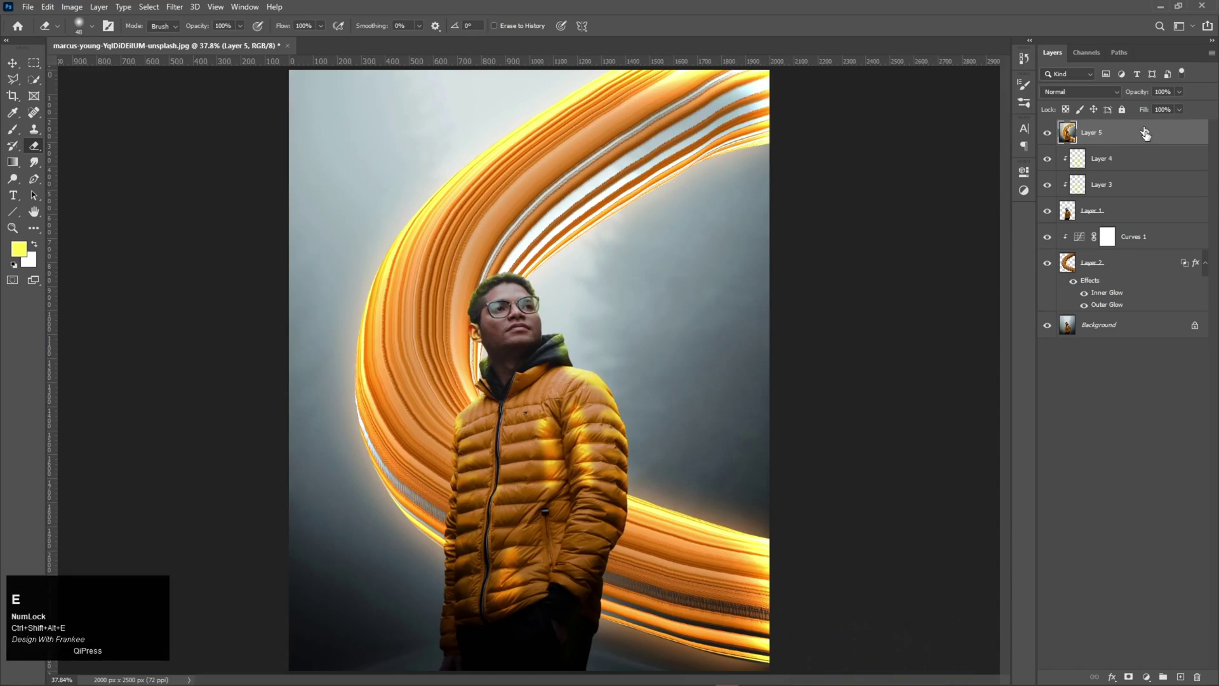
right_click(1145, 133)
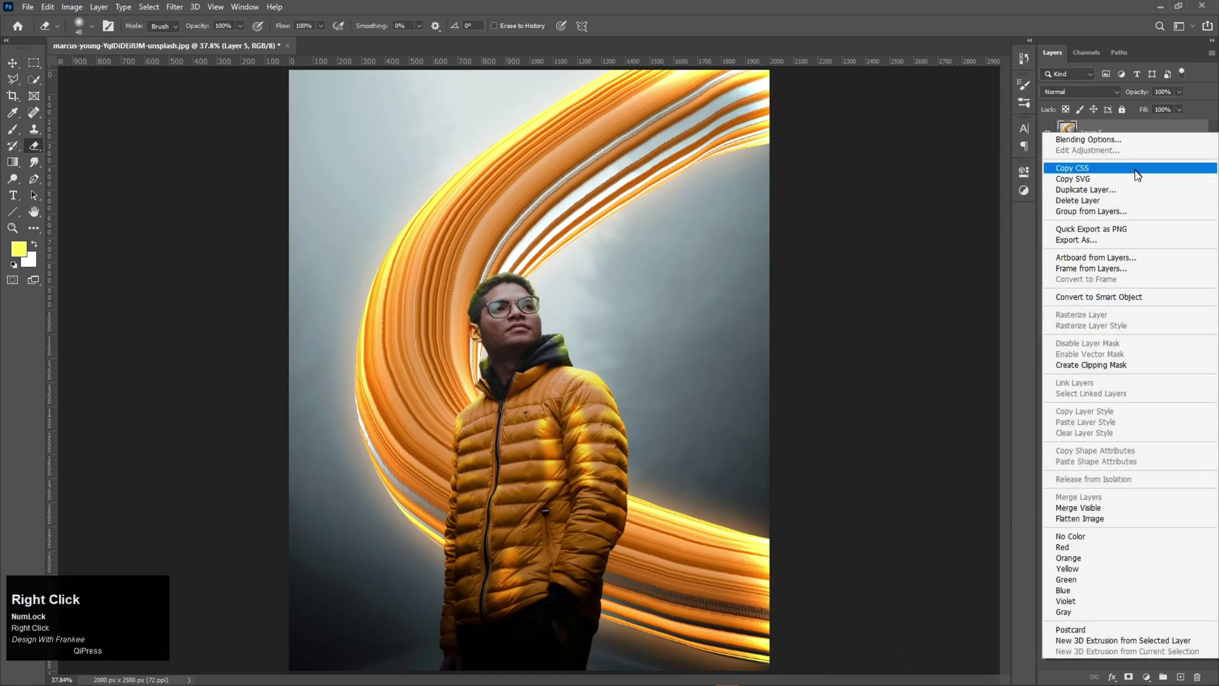
click(1121, 297)
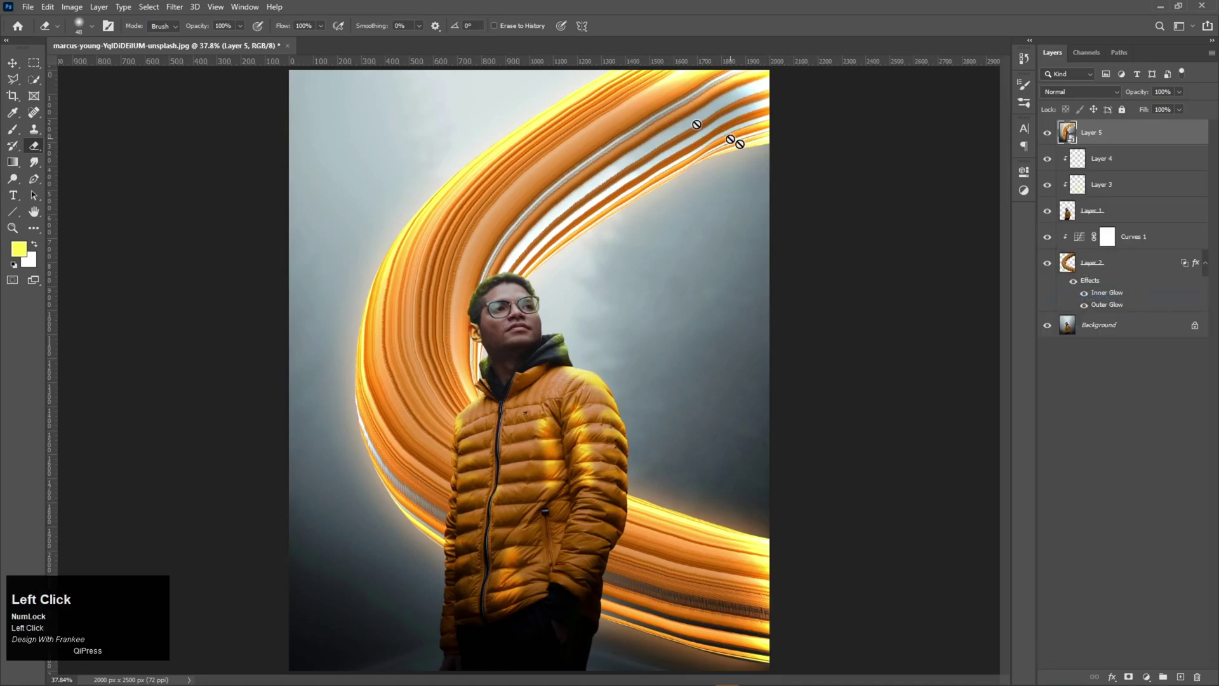
Apply a Camera Raw filter with Contrast +19, Highlights -16, Shadows +8, Whites +25, Blacks -21, Texture +23 and Clarity +12.
click(175, 7)
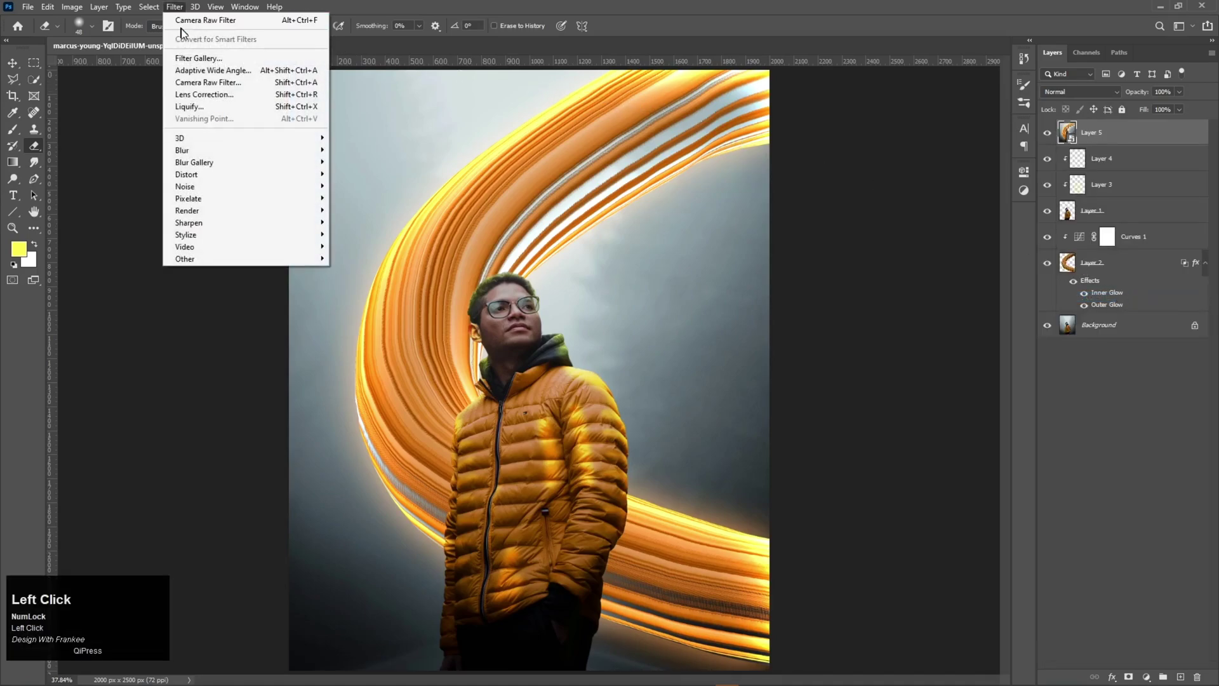
click(195, 85)
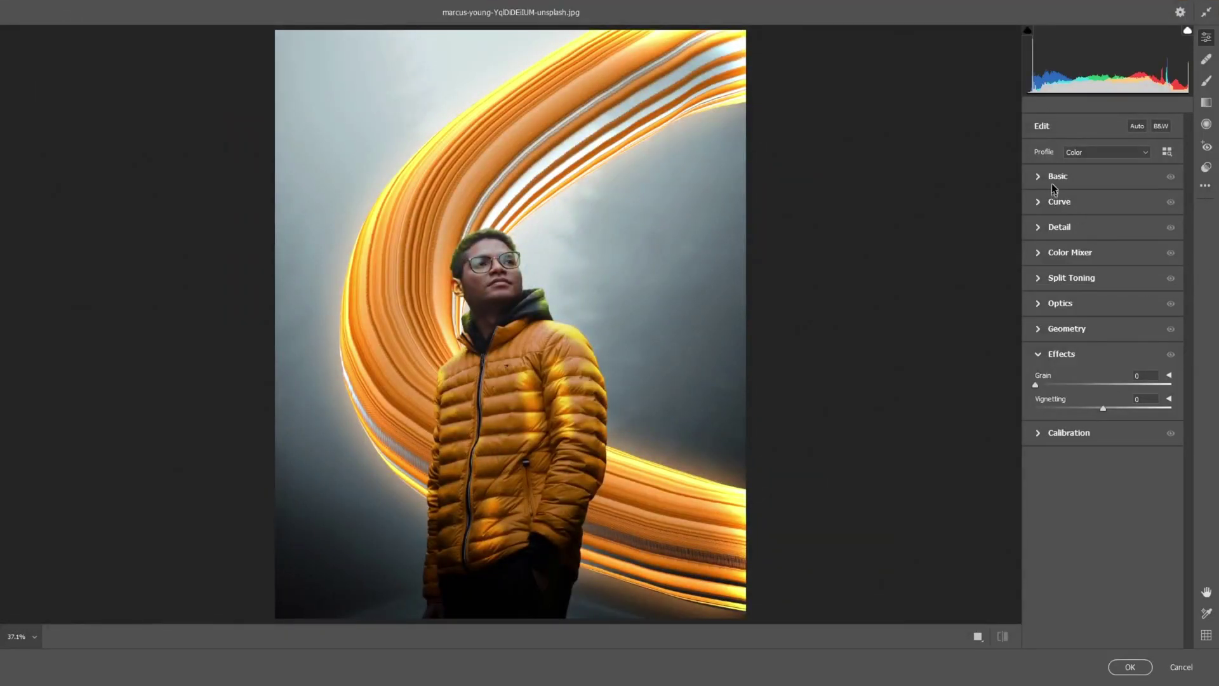
click(1056, 178)
drag(1103, 295, 1116, 297)
drag(1104, 316, 1106, 434)
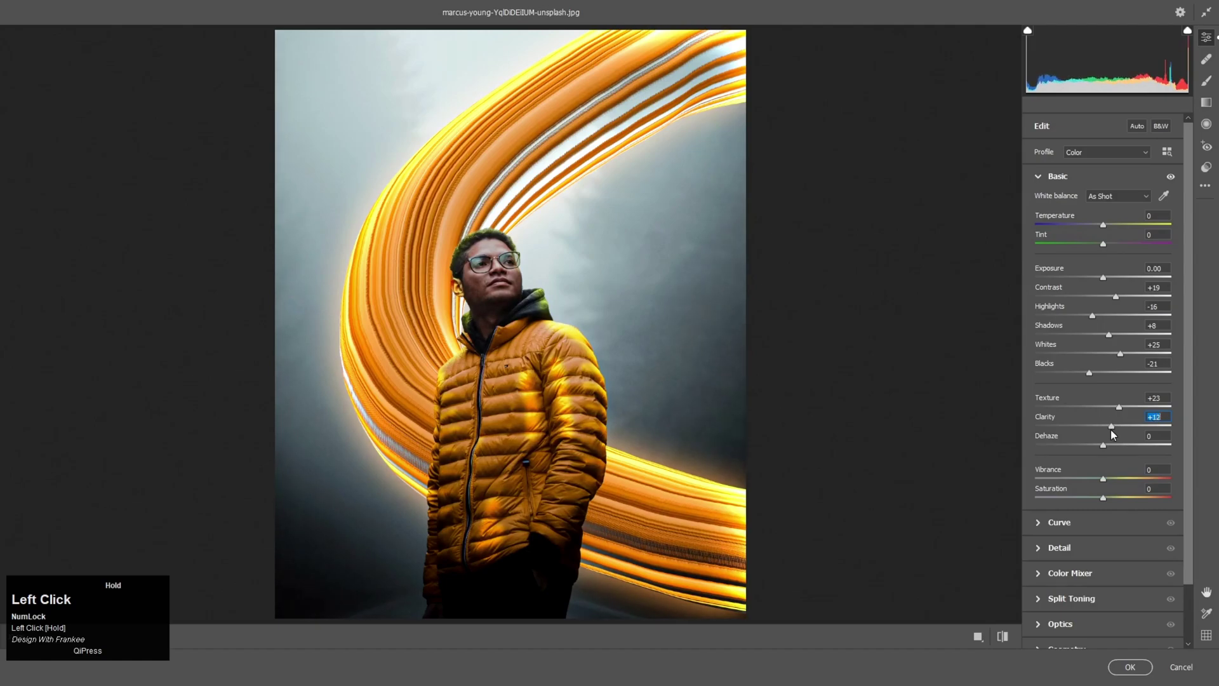
scroll(1121, 421, down, 3)
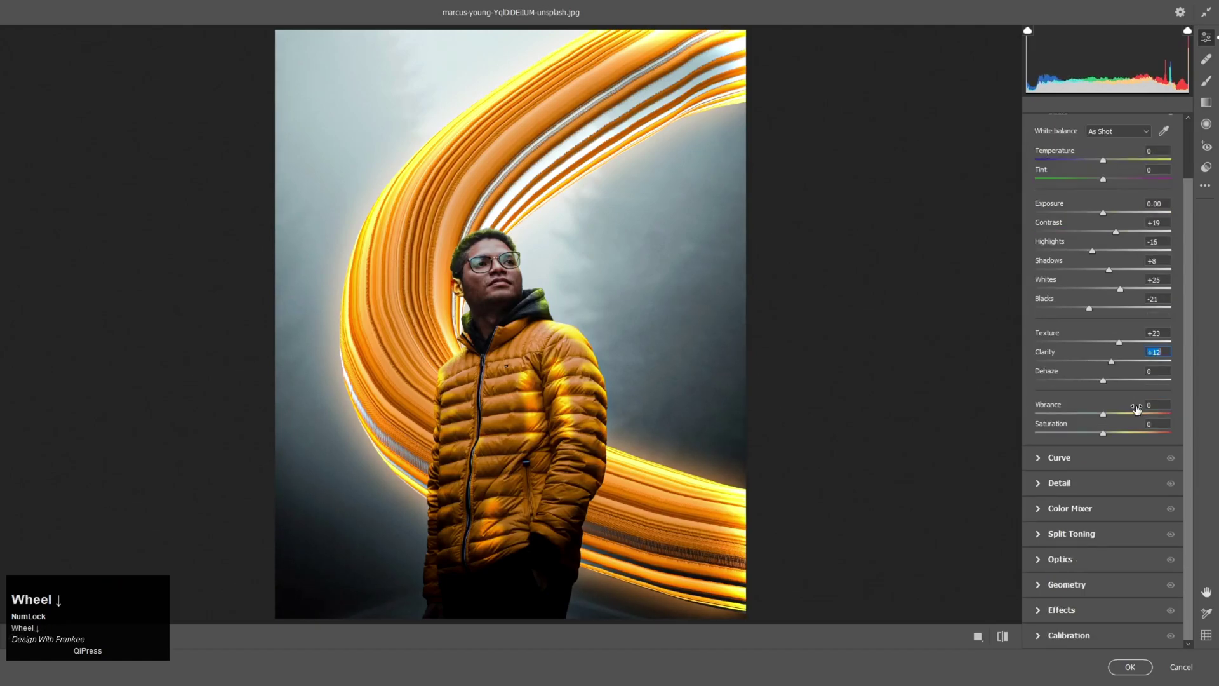
click(1130, 667)
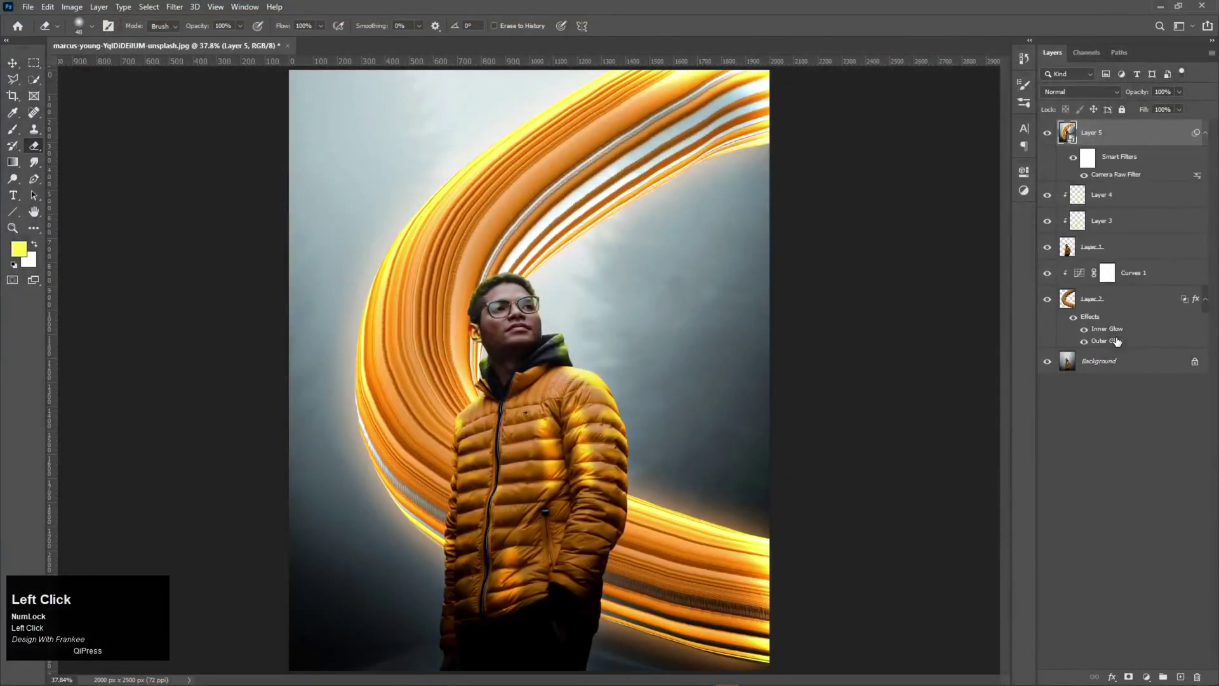
Compare the image with and without the filtered merged layer, and against the original background photo alone.
click(1048, 133)
click(1048, 133)
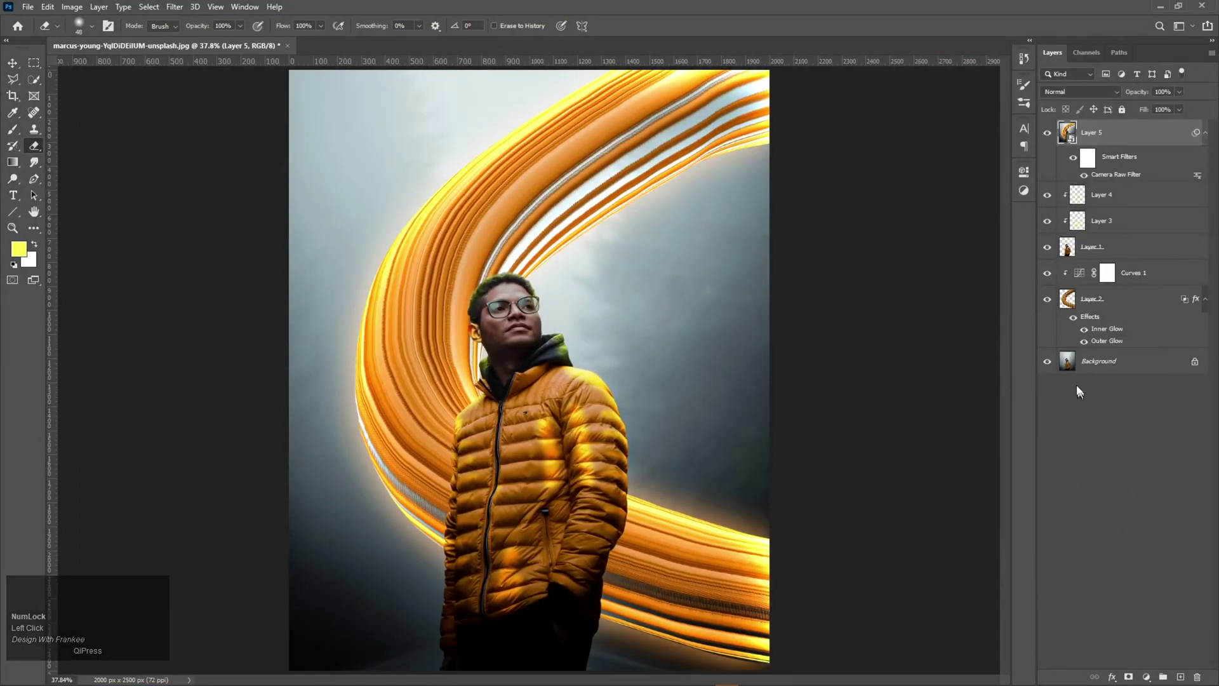
alt+click(1047, 362)
alt+click(1047, 362)
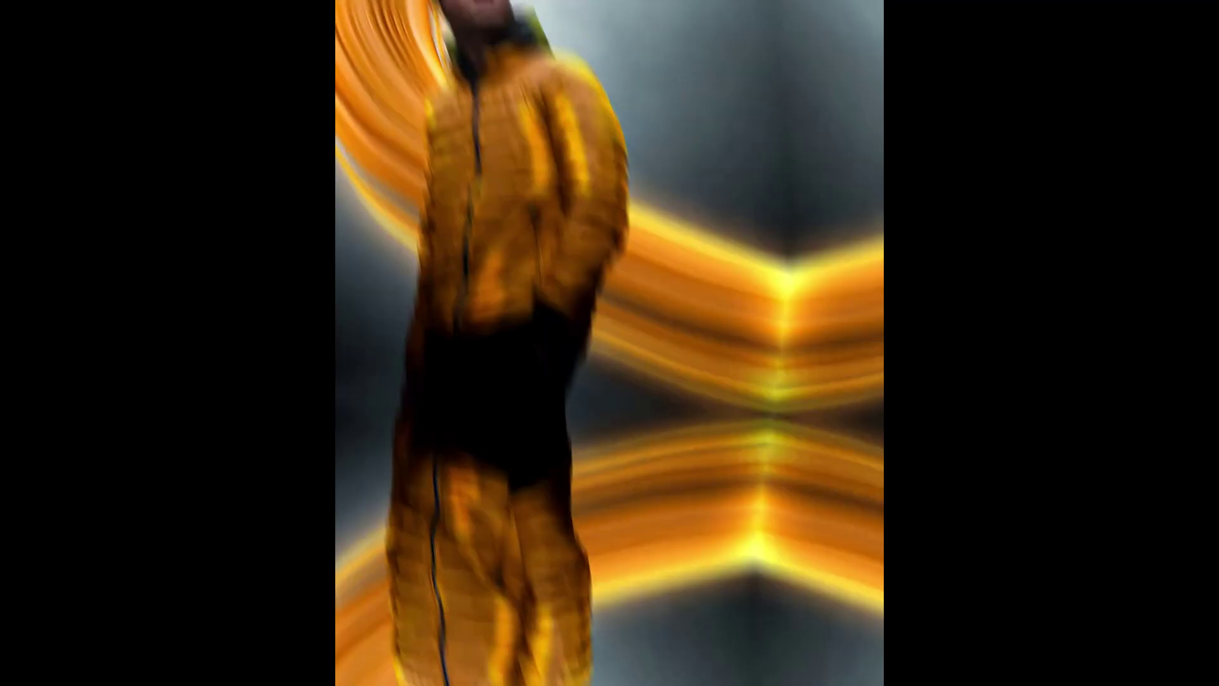